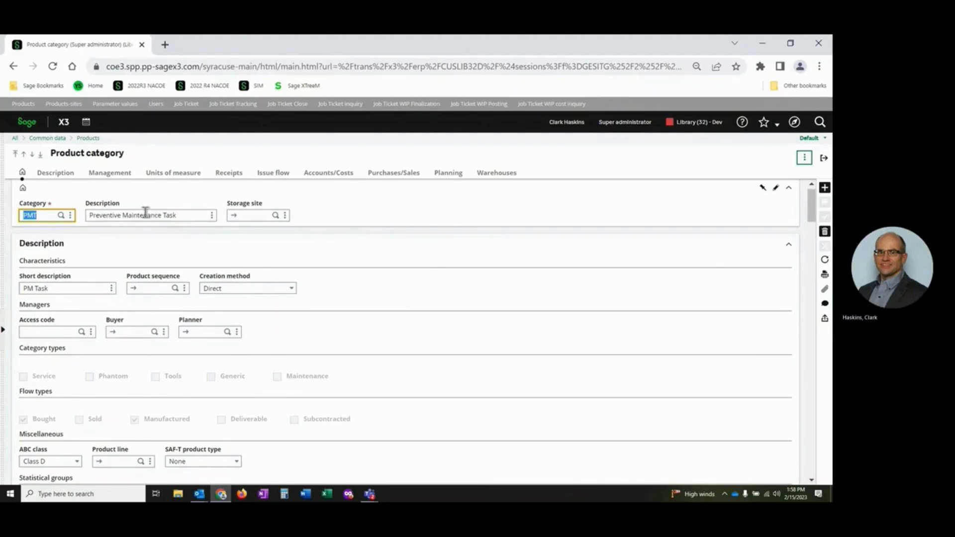
Review the Preventive Maintenance Task category's management, units of measure and accounts/costs settings.
{"action": "left_click", "coordinate": [104, 175]}
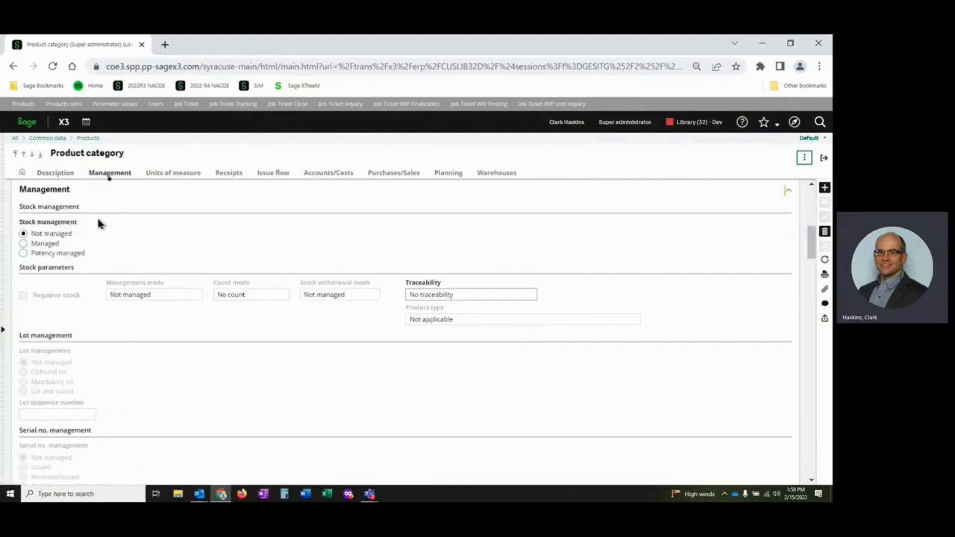
{"action": "left_click", "coordinate": [171, 180]}
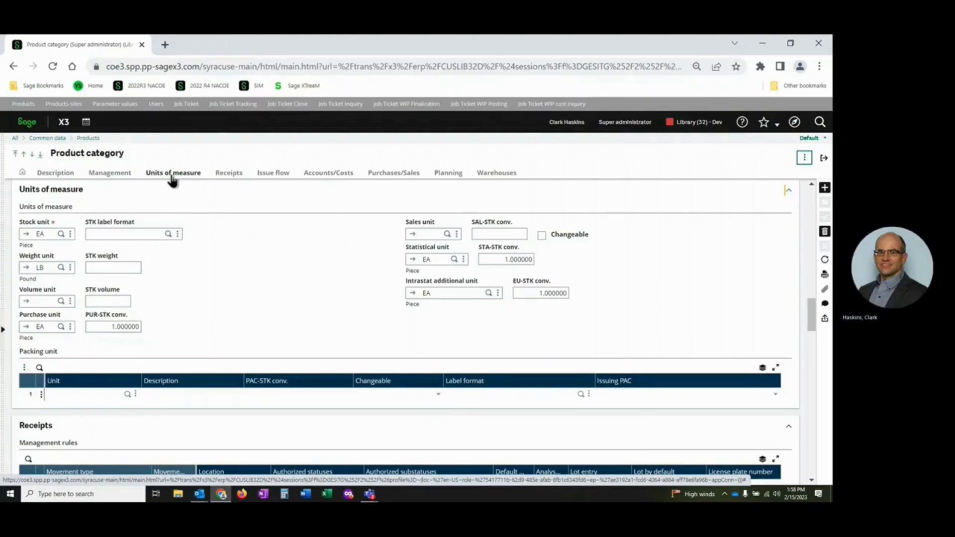
{"action": "left_click", "coordinate": [328, 174]}
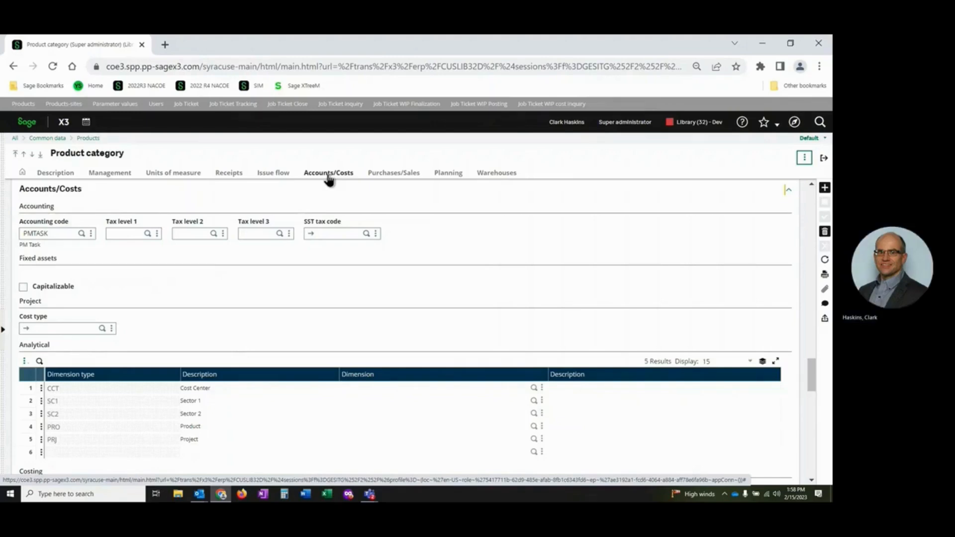
Look up the PMTASK accounting code using the ENG American account transaction, and return to the product category.
{"action": "left_click", "coordinate": [91, 233]}
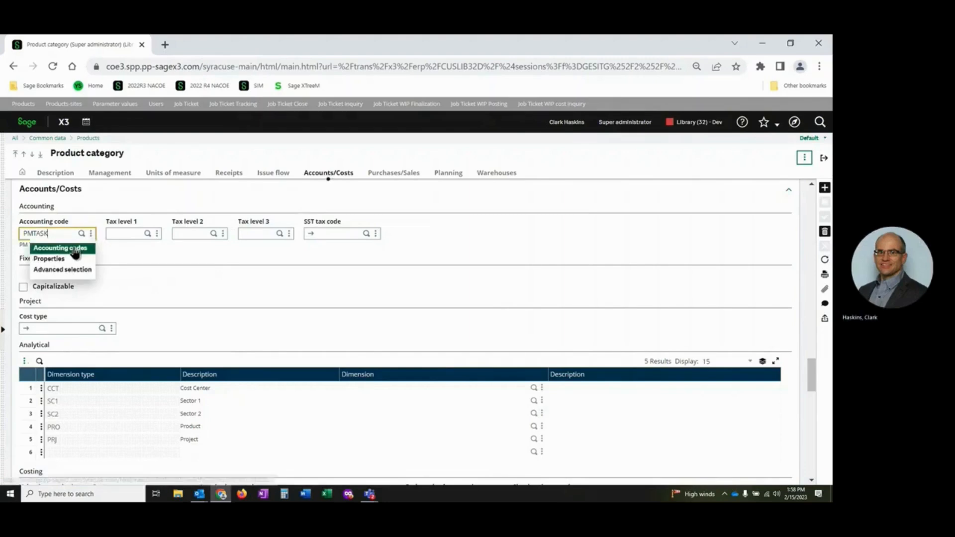
{"action": "left_click", "coordinate": [76, 250]}
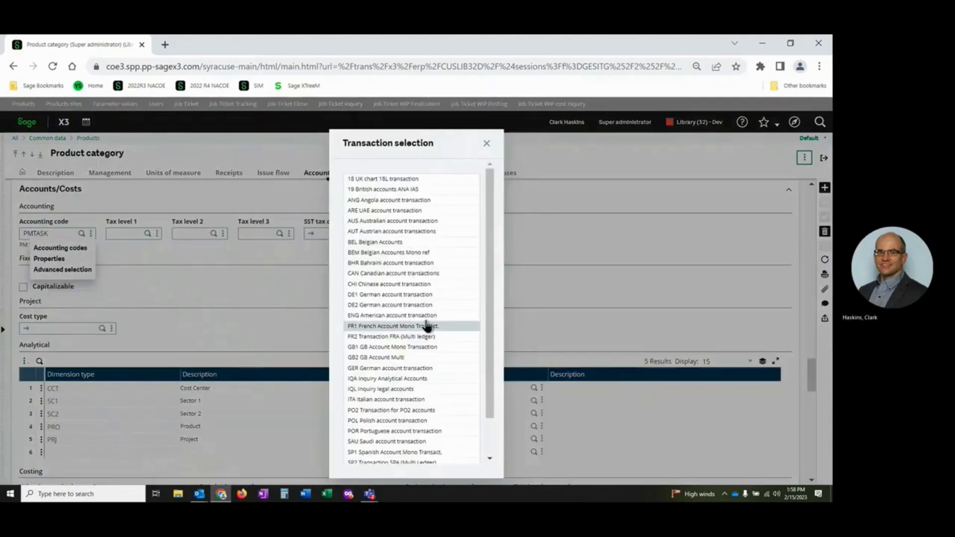
{"action": "left_click", "coordinate": [406, 318]}
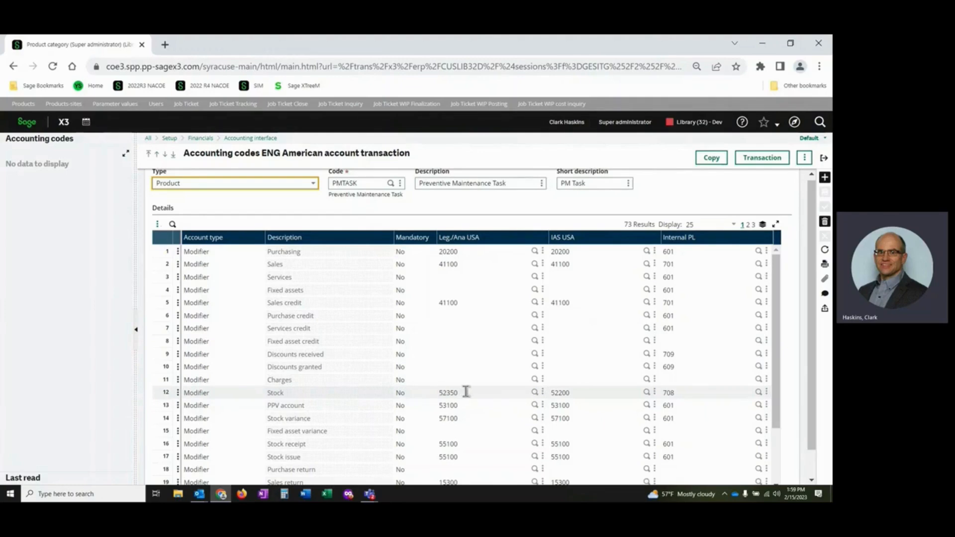
{"action": "left_click", "coordinate": [824, 158]}
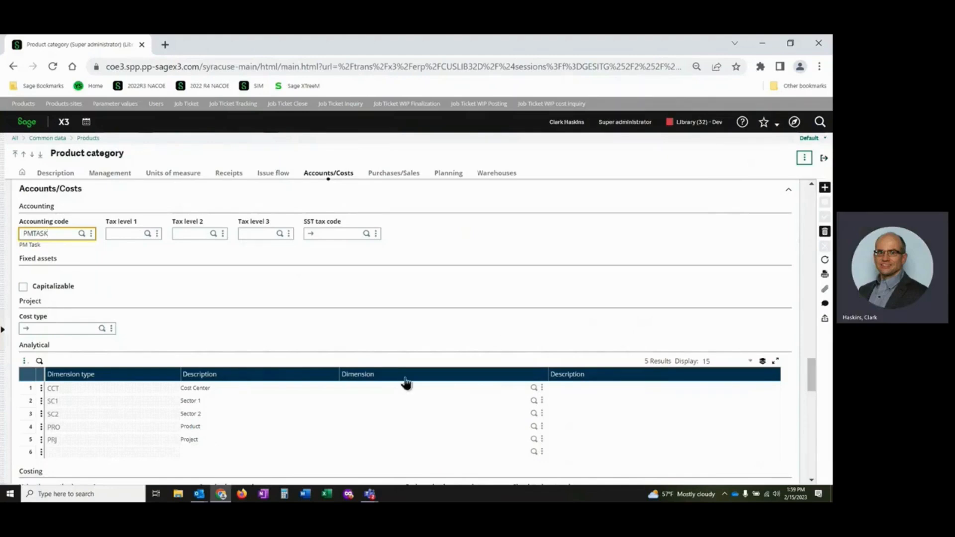
Check the category's analytical dimensions and costing settings, and close the product category.
{"action": "scroll", "coordinate": [406, 383], "scroll_direction": "down", "scroll_amount": 1}
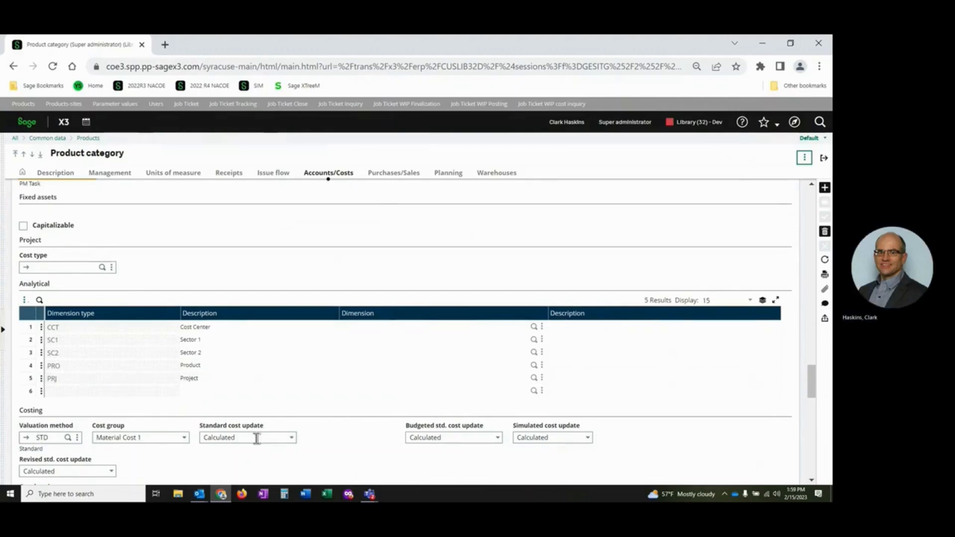
{"action": "left_click", "coordinate": [823, 160]}
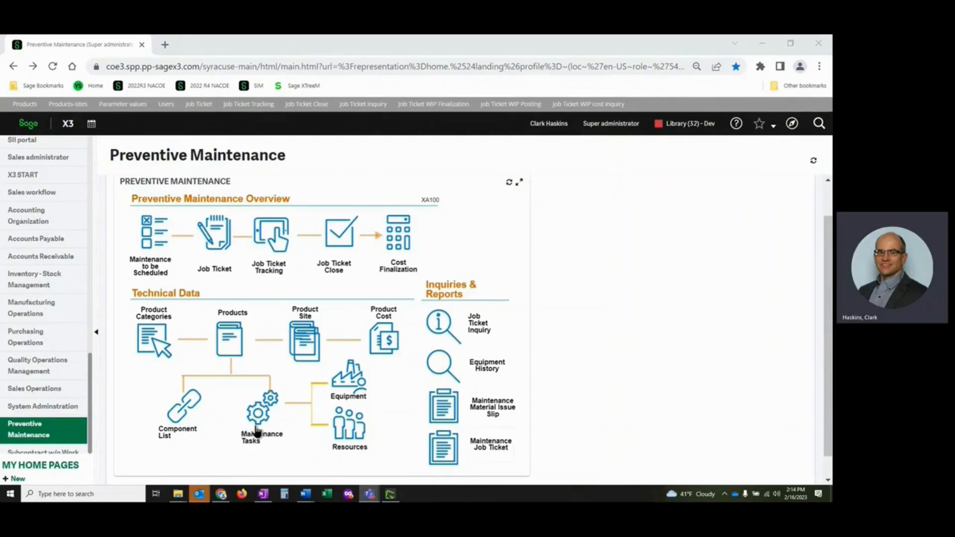
Open the job ticket component list for PREVMAINT1 and examine its linked maintenance tasks, including the route code and operations.
{"action": "left_click", "coordinate": [174, 424]}
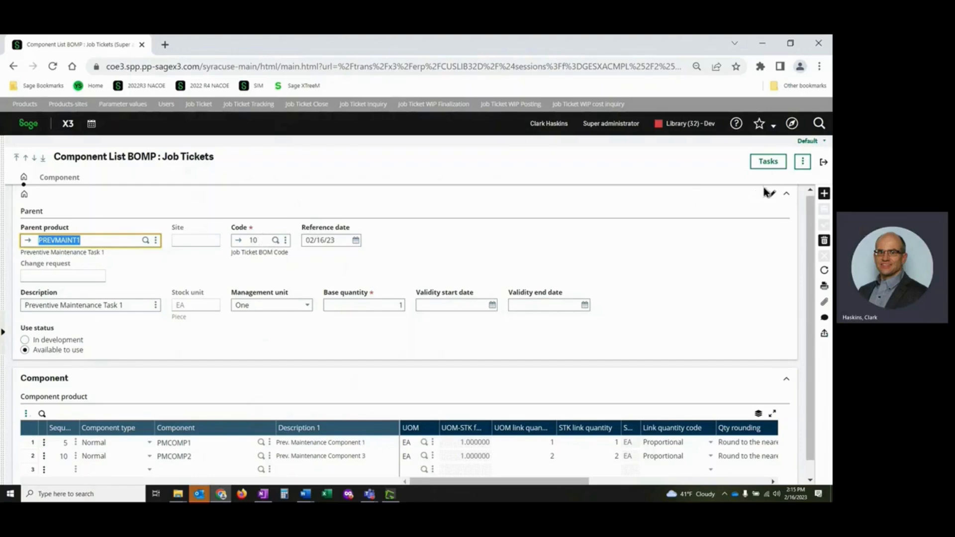
{"action": "left_click", "coordinate": [767, 162]}
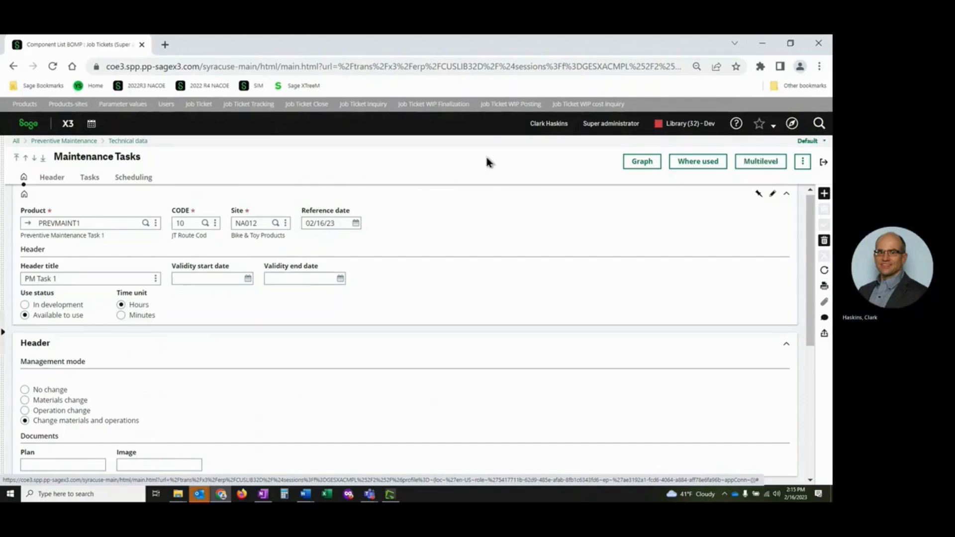
{"action": "left_click", "coordinate": [124, 223]}
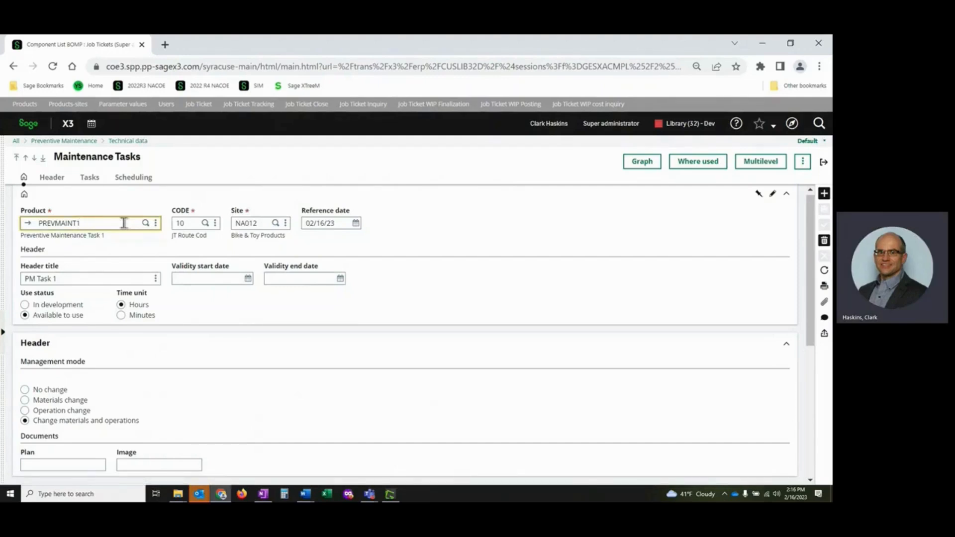
{"action": "left_click", "coordinate": [194, 223]}
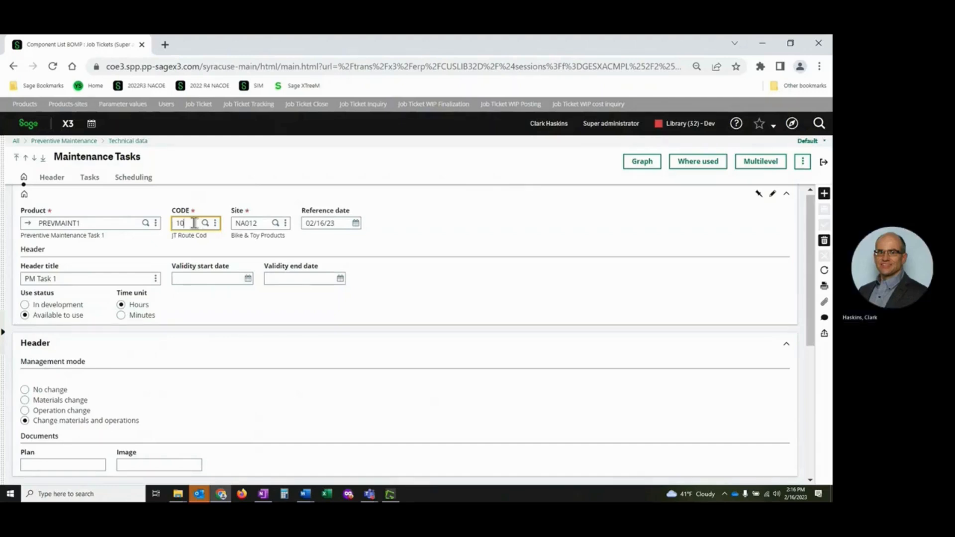
{"action": "left_click", "coordinate": [90, 180]}
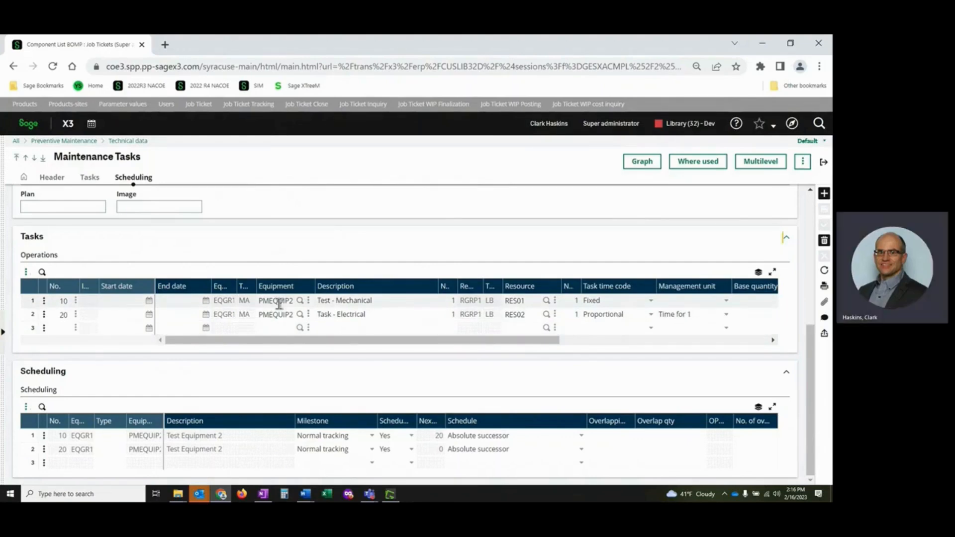
Open the equipment record assigned to operation 10 and examine its work center, parent equipment, model number and location.
{"action": "left_click", "coordinate": [308, 304]}
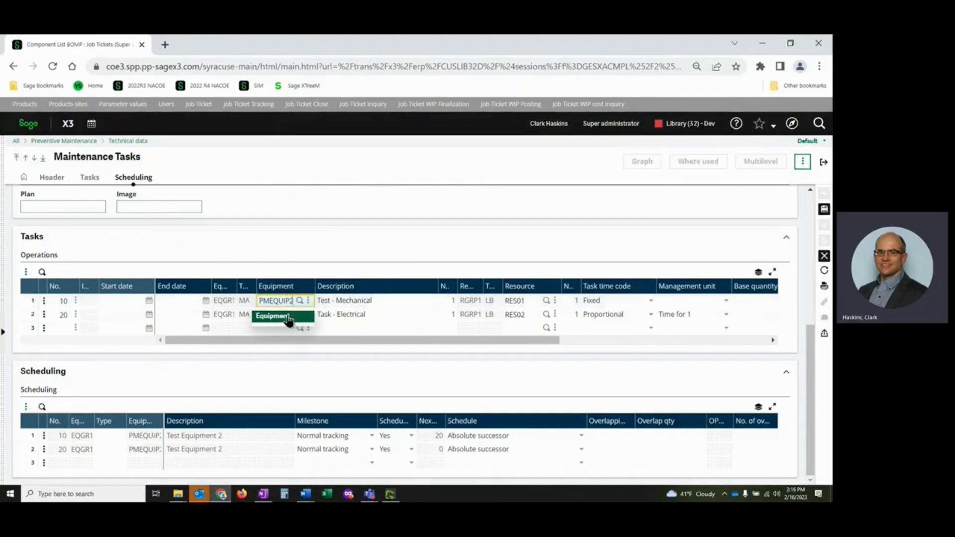
{"action": "left_click", "coordinate": [289, 321]}
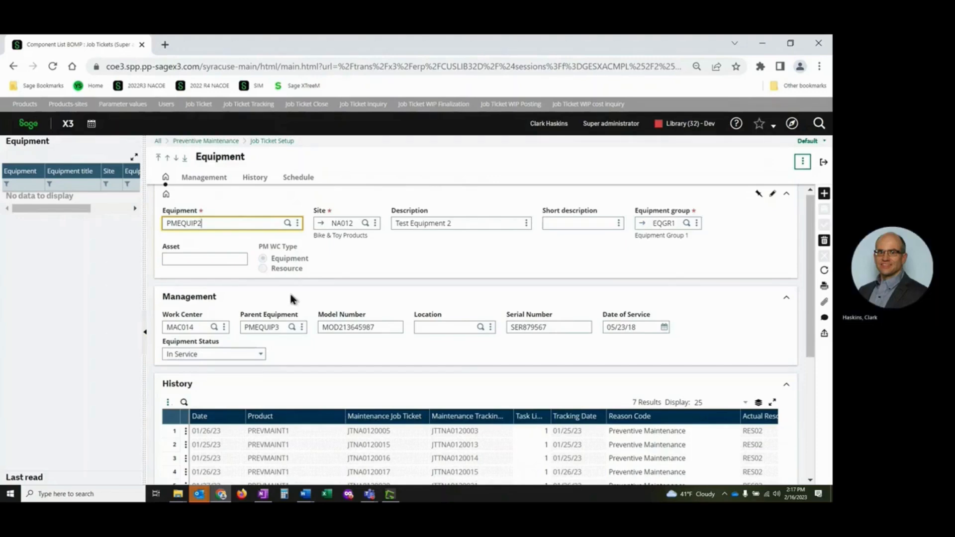
{"action": "left_click", "coordinate": [203, 326]}
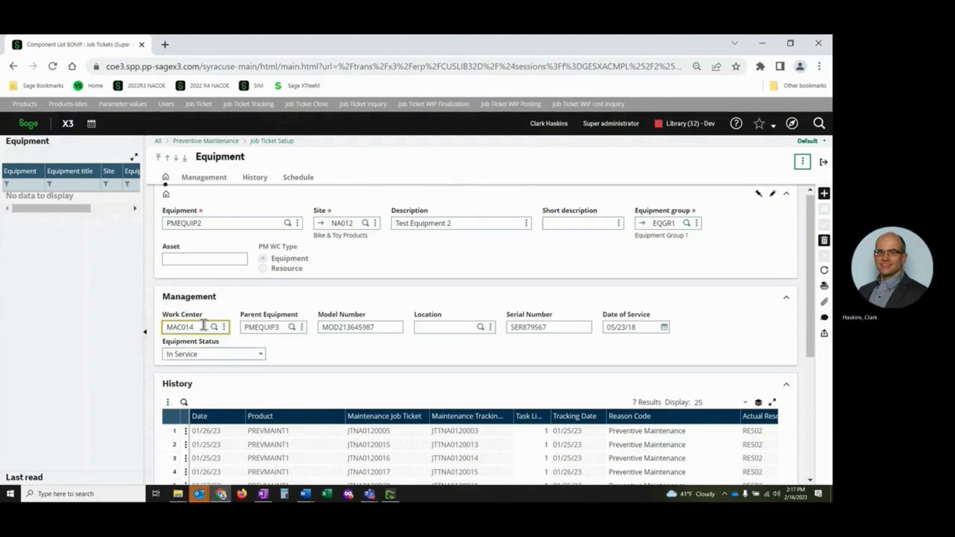
{"action": "key", "text": "Tab"}
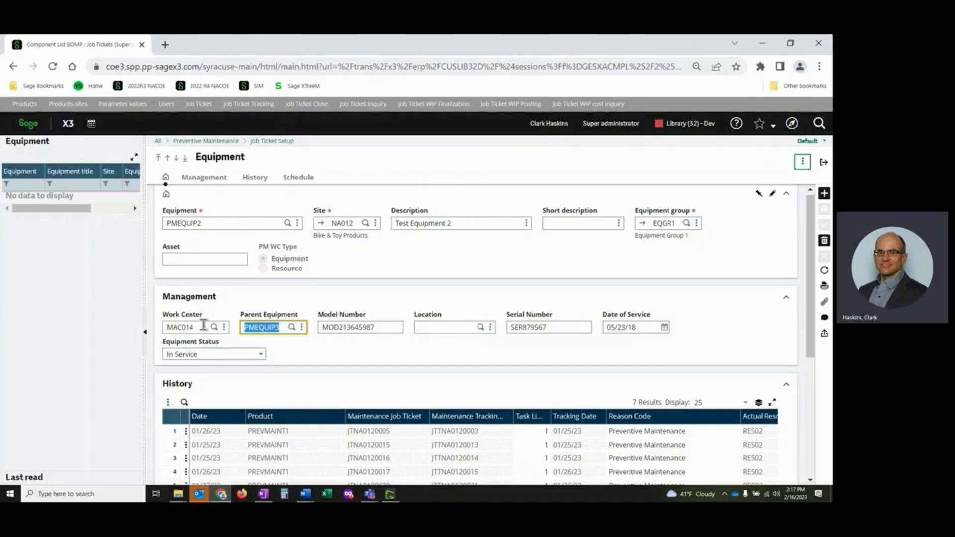
{"action": "key", "text": "Tab"}
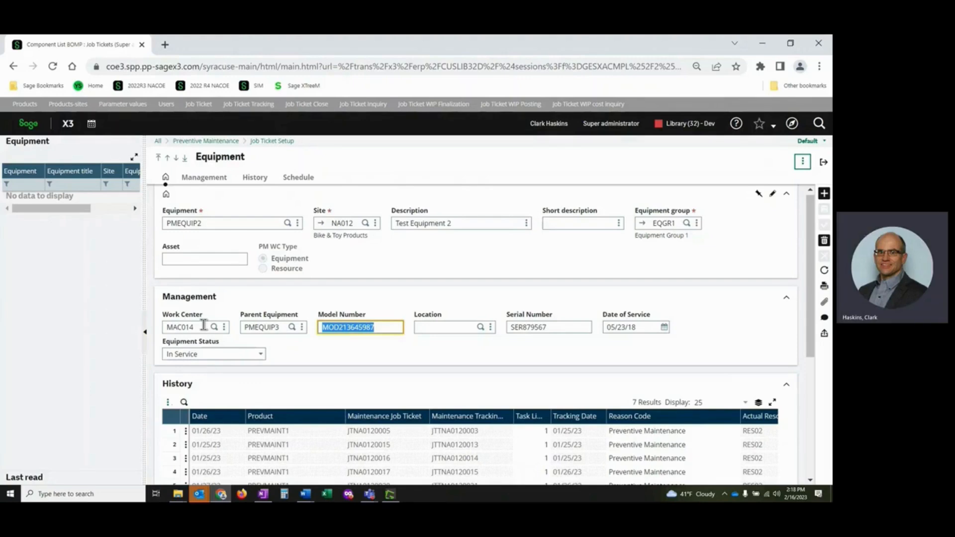
{"action": "key", "text": "Tab"}
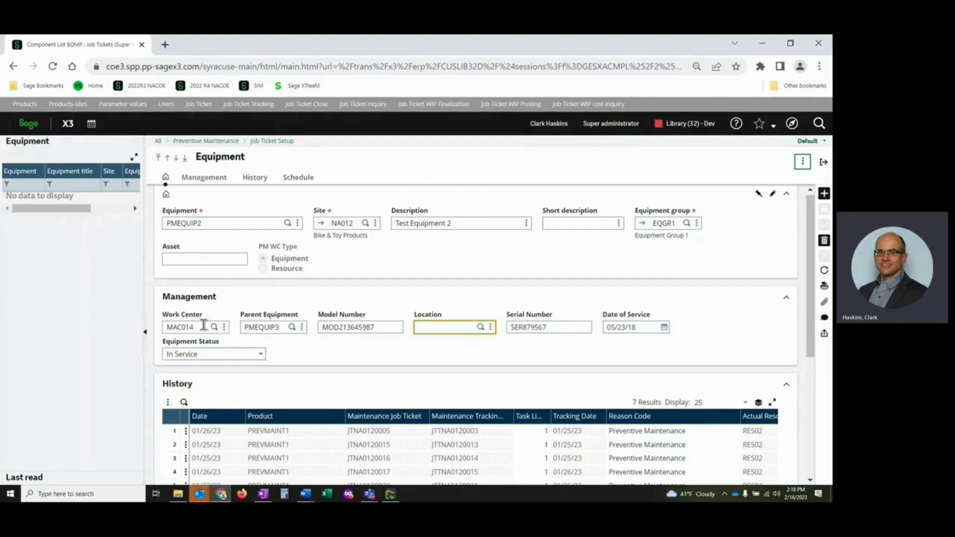
View the available equipment status options for PMEQUIP2 and leave the list without choosing one.
{"action": "left_click", "coordinate": [259, 356]}
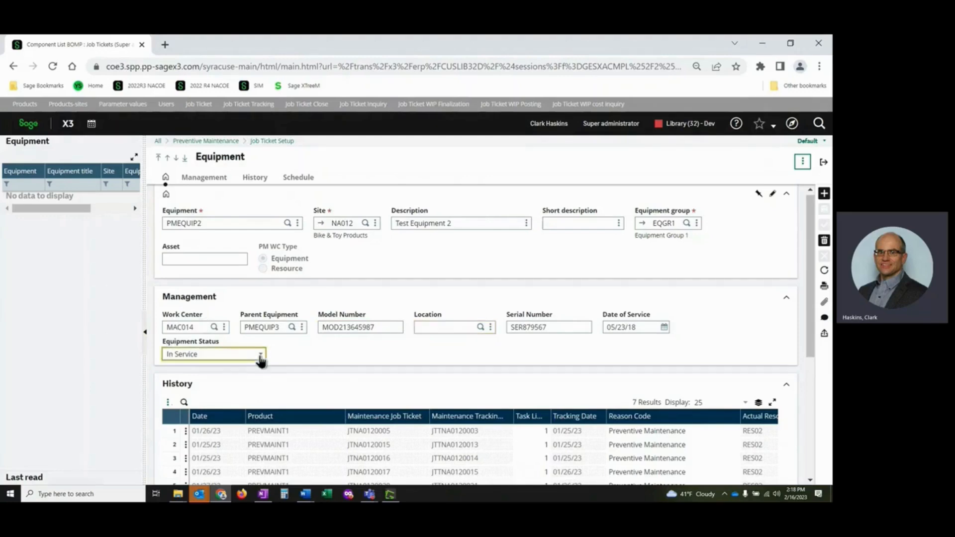
{"action": "left_click", "coordinate": [260, 356]}
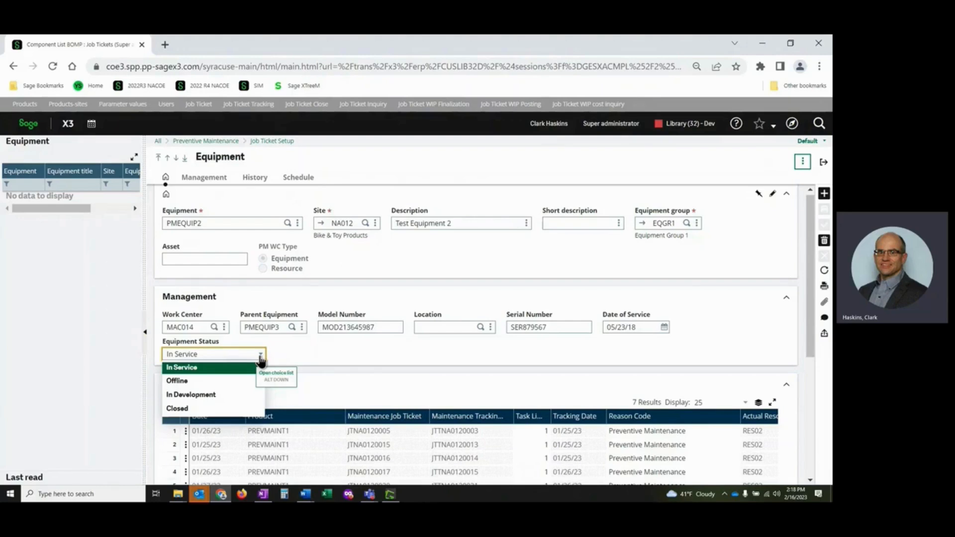
{"action": "left_click", "coordinate": [362, 357]}
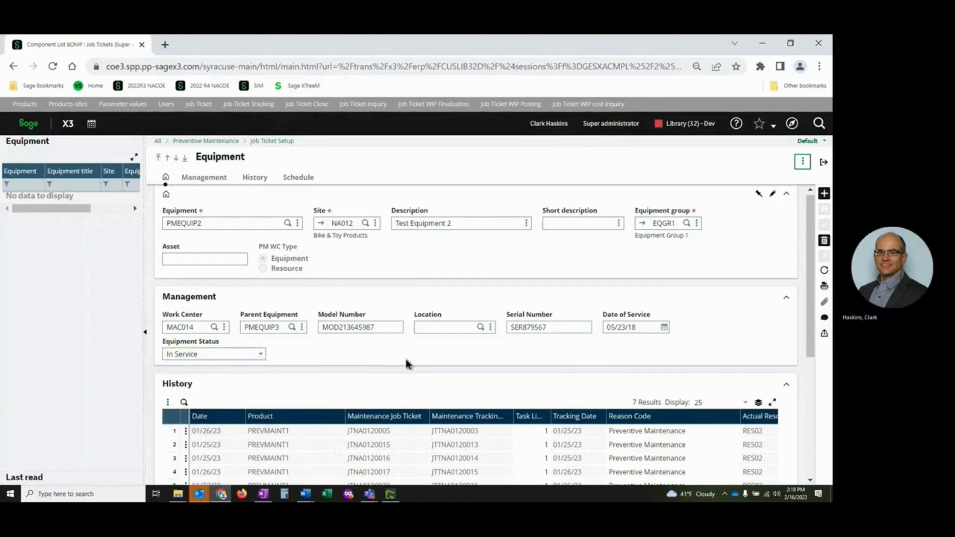
Examine the equipment's maintenance history across its job ticket, tracking, reason code, resource and time columns.
{"action": "scroll", "coordinate": [404, 356], "scroll_direction": "down", "scroll_amount": 1}
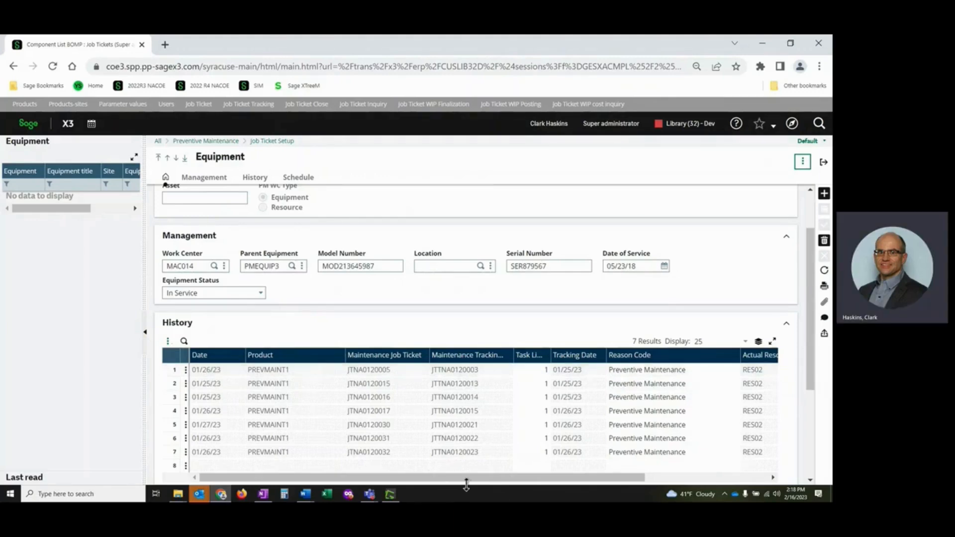
{"action": "left_click_drag", "start_coordinate": [469, 478], "coordinate": [530, 483]}
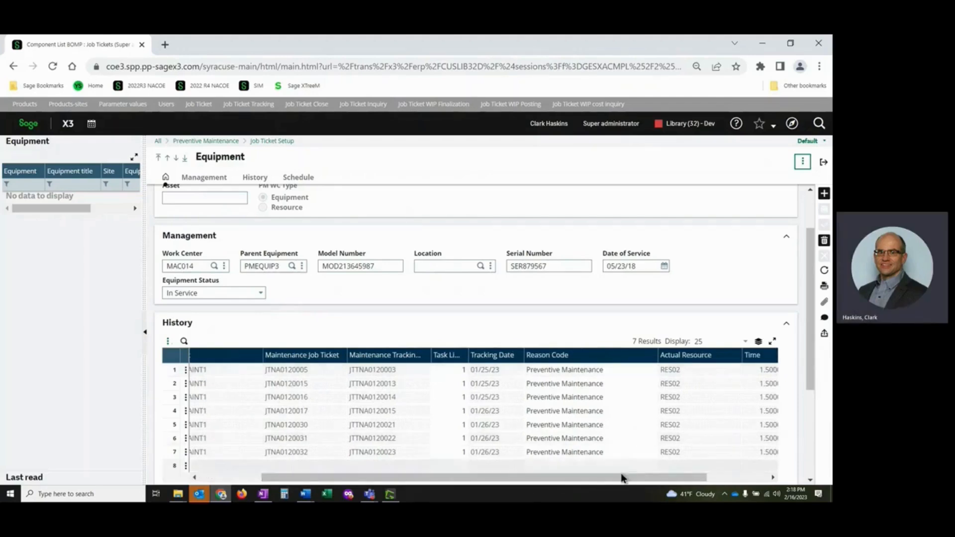
{"action": "left_click_drag", "start_coordinate": [624, 480], "coordinate": [665, 481]}
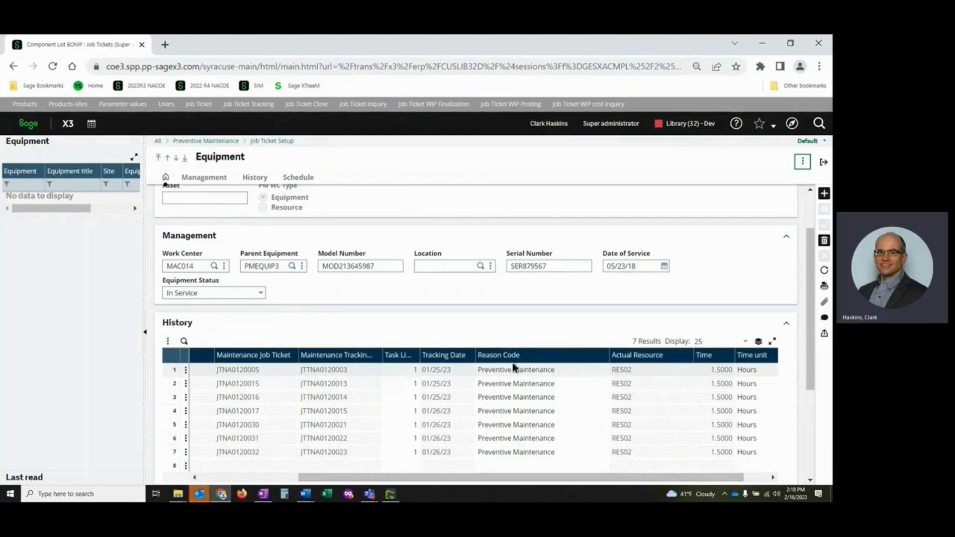
Examine the equipment's maintenance schedule with its sequences and required skills, and return to the maintenance tasks.
{"action": "left_click", "coordinate": [298, 177]}
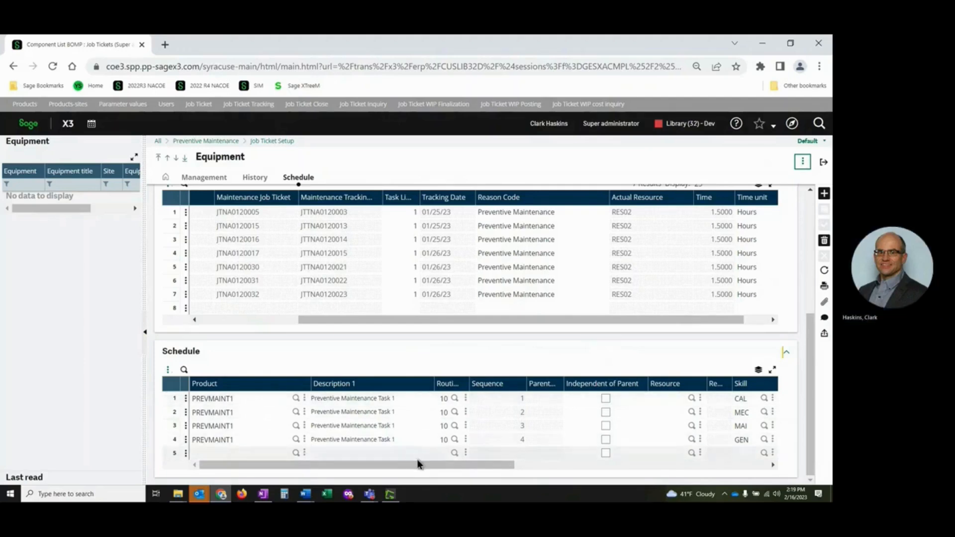
{"action": "left_click_drag", "start_coordinate": [421, 466], "coordinate": [502, 473]}
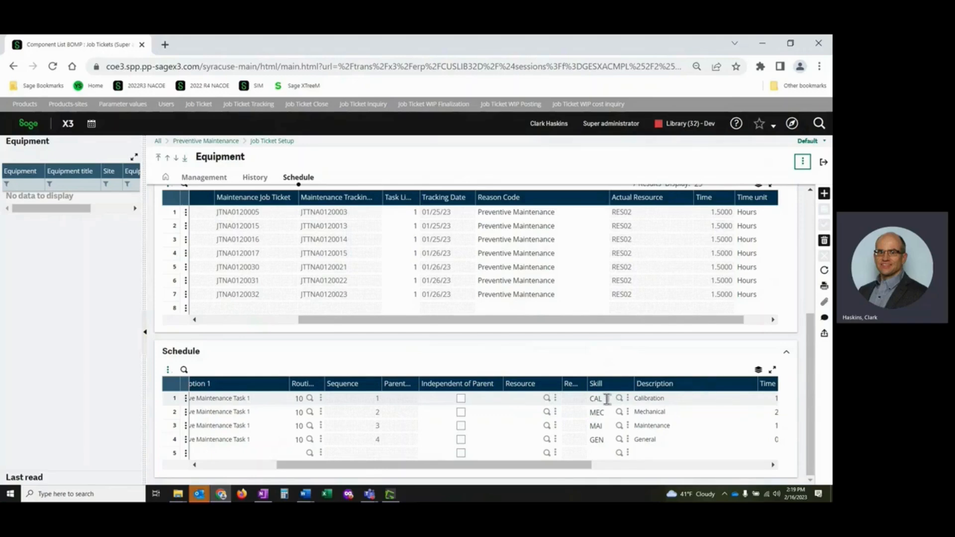
{"action": "left_click", "coordinate": [824, 164]}
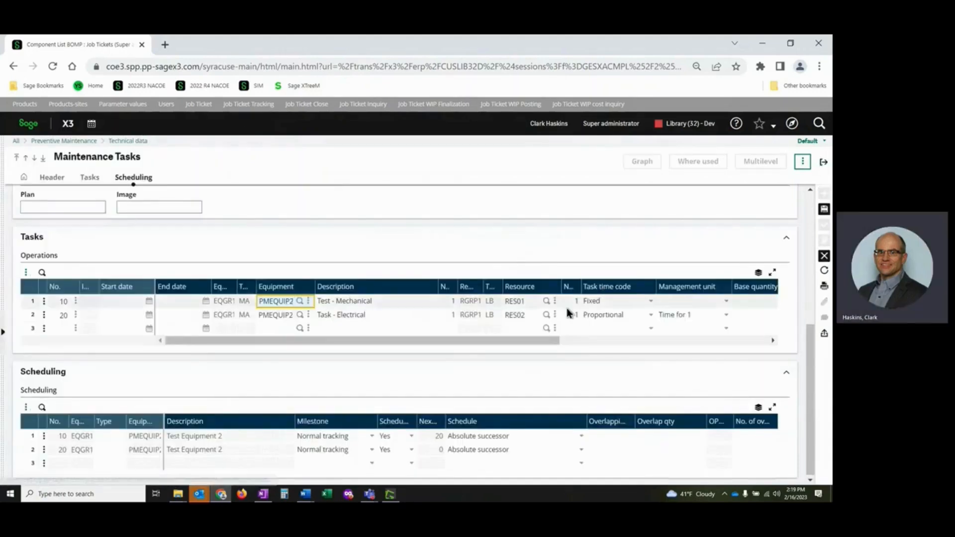
Open the record of resource RES01 assigned to the mechanical operation 10.
{"action": "left_click", "coordinate": [536, 301]}
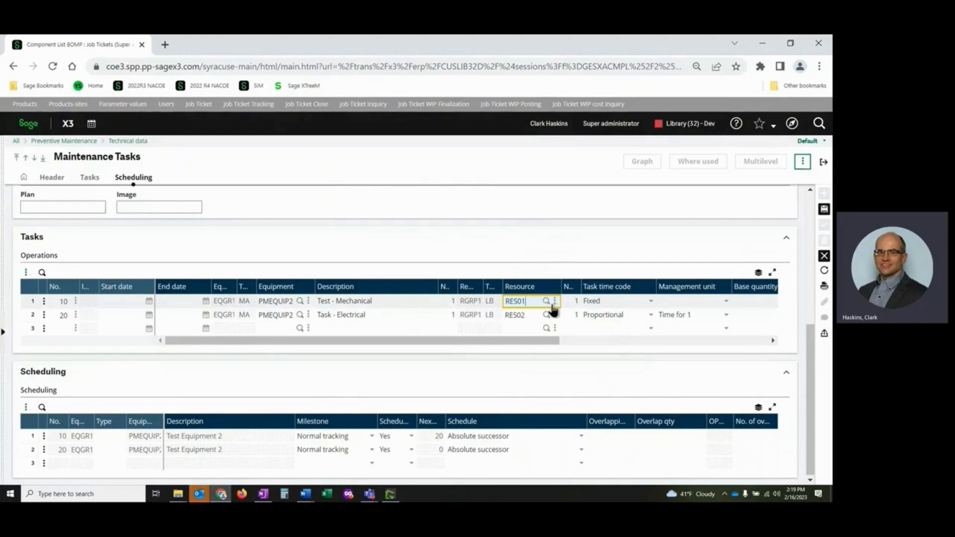
{"action": "left_click", "coordinate": [555, 302]}
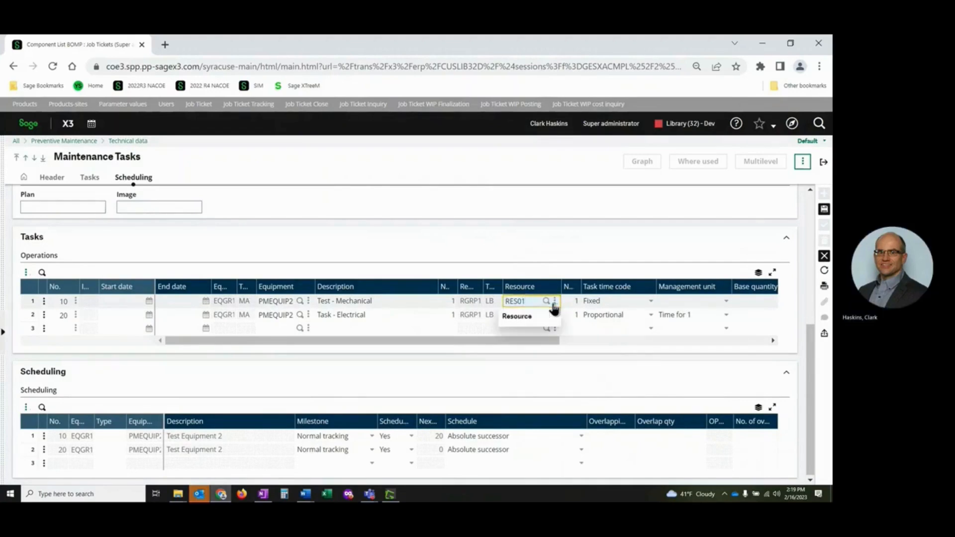
{"action": "left_click", "coordinate": [536, 320]}
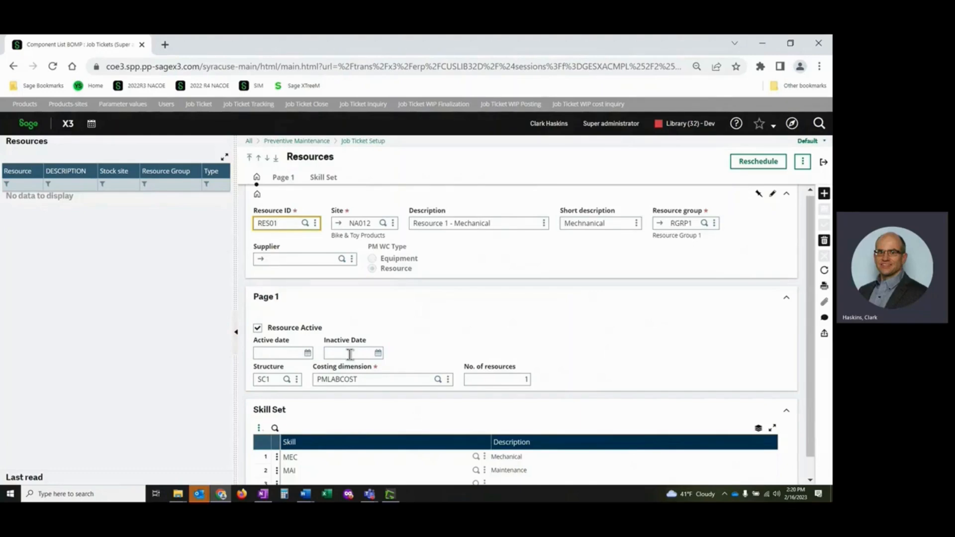
Switch the Resource Active option off to see its effect on the dates, and switch it back on.
{"action": "left_click", "coordinate": [257, 328]}
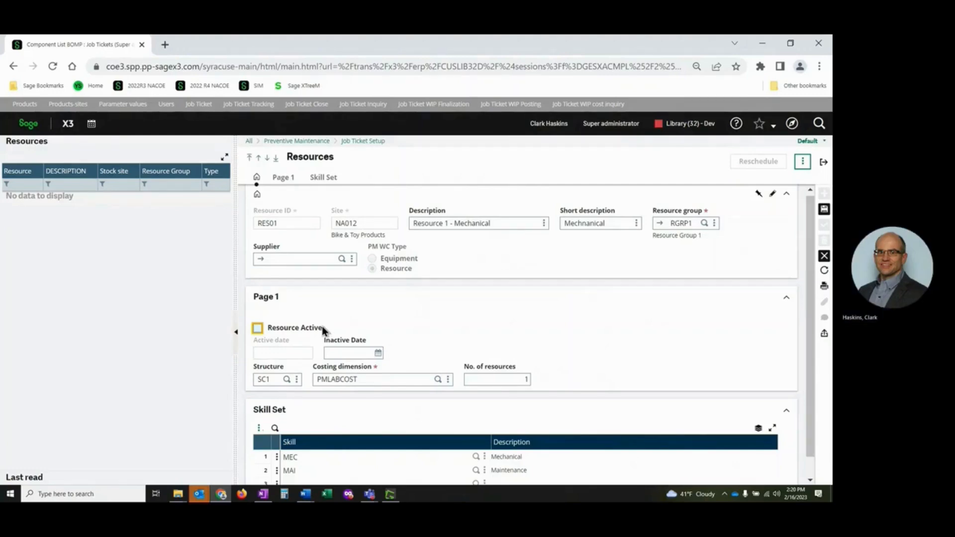
{"action": "left_click", "coordinate": [278, 381]}
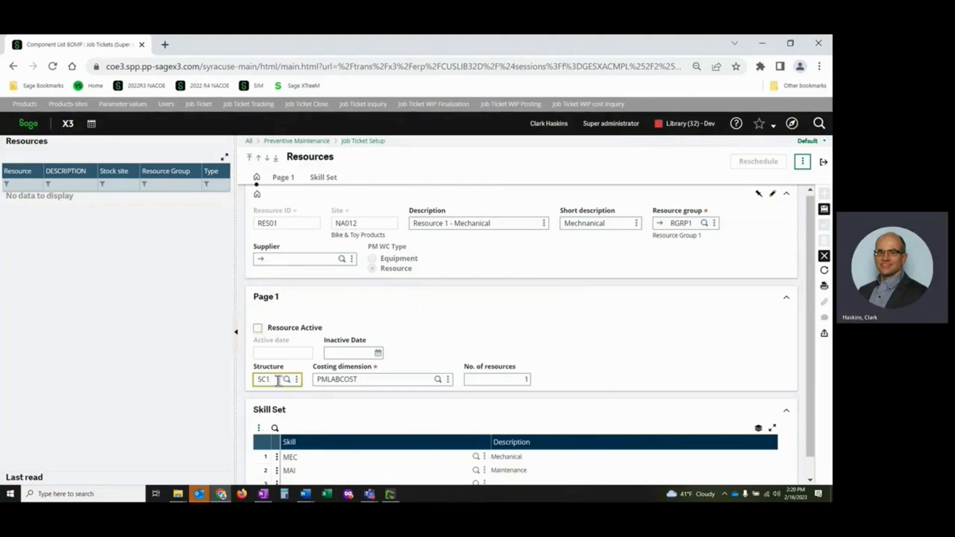
{"action": "left_click", "coordinate": [257, 328]}
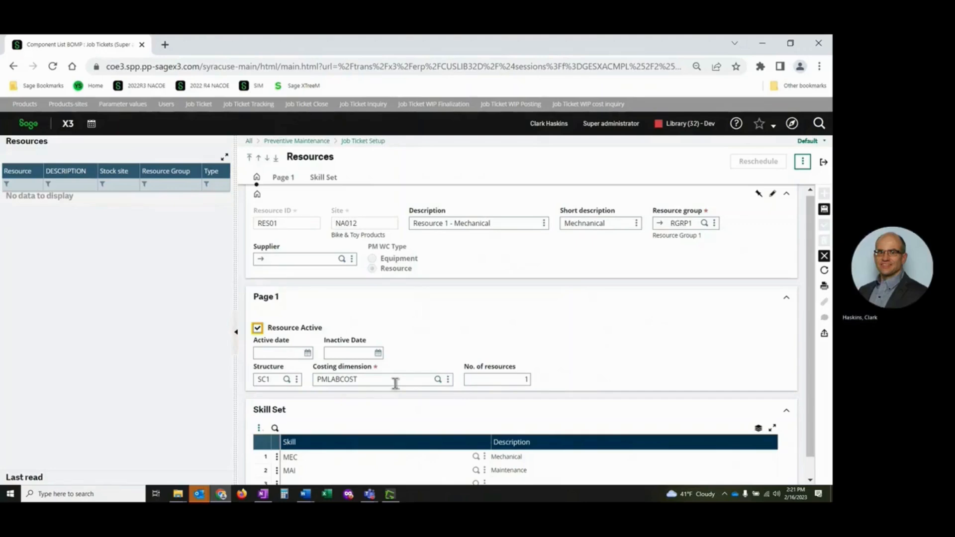
Look up the available skill codes for the second row of the resource's skill set.
{"action": "scroll", "coordinate": [547, 408], "scroll_direction": "down", "scroll_amount": 1}
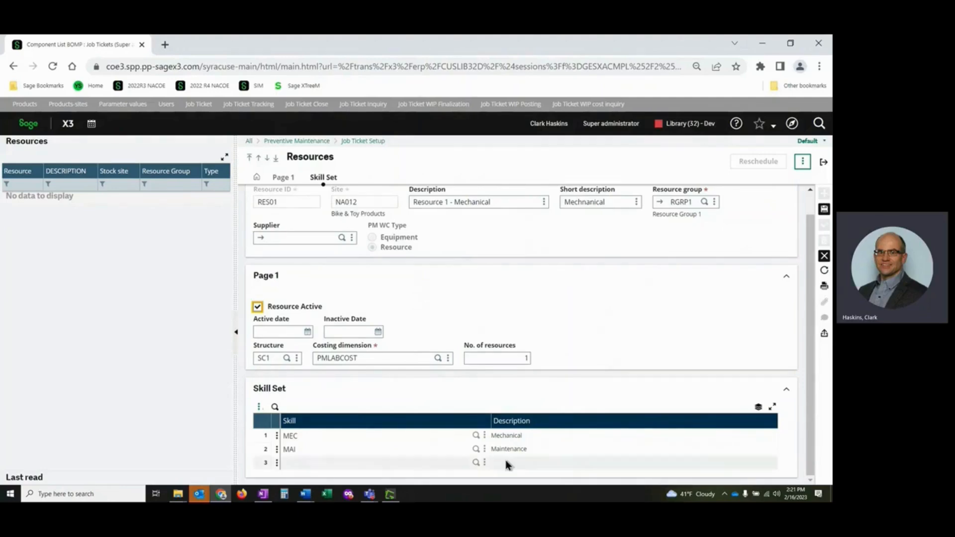
{"action": "left_click", "coordinate": [476, 450]}
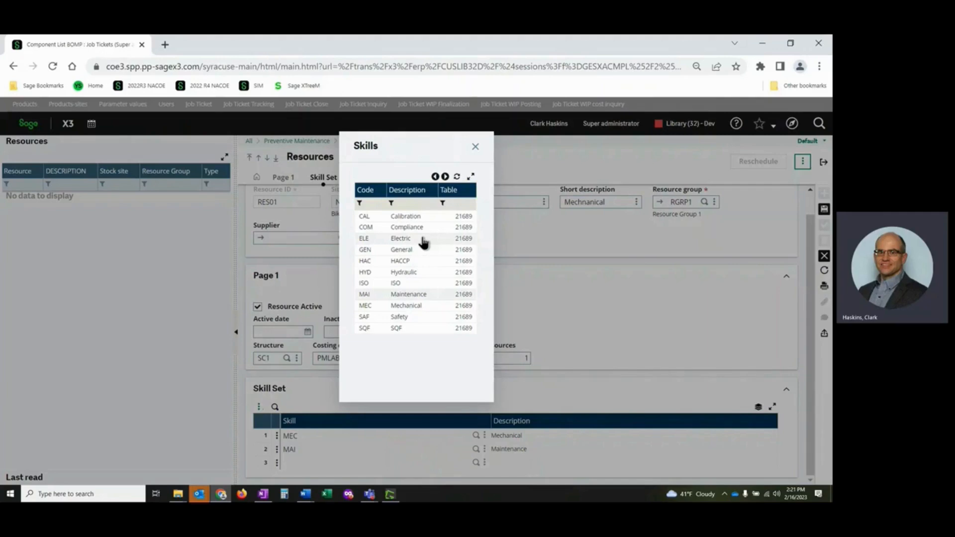
Close the skill lookup and leave the resource record without keeping changes, returning to the maintenance tasks.
{"action": "left_click", "coordinate": [475, 146]}
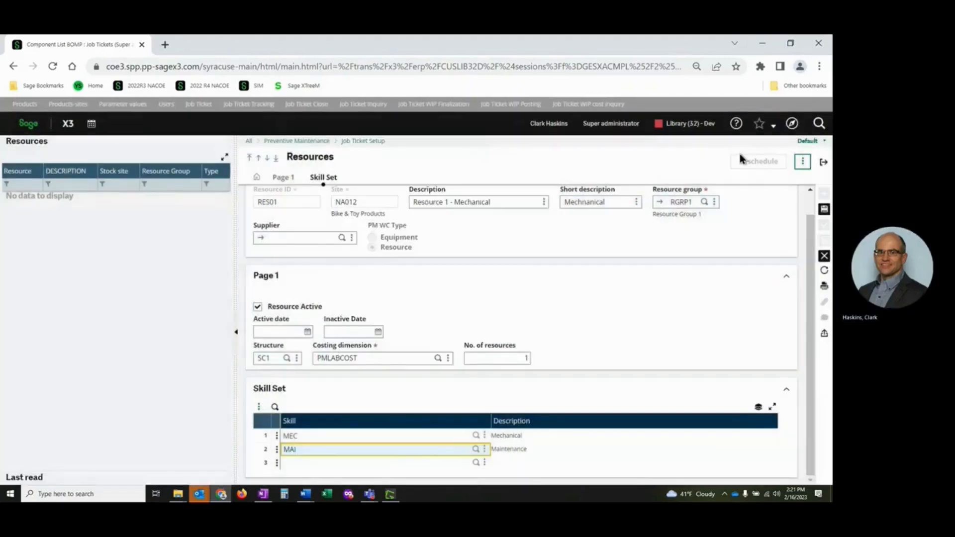
{"action": "left_click", "coordinate": [823, 163]}
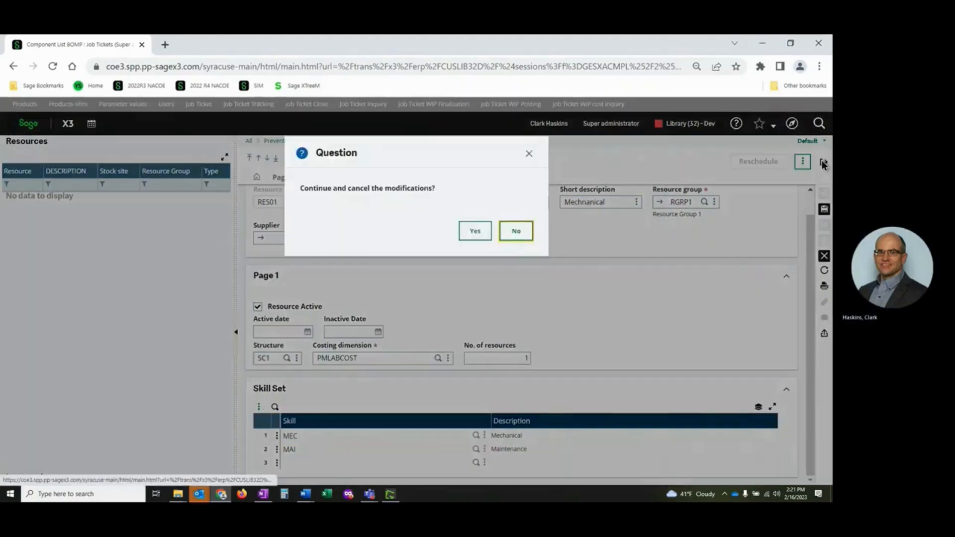
{"action": "left_click", "coordinate": [475, 231]}
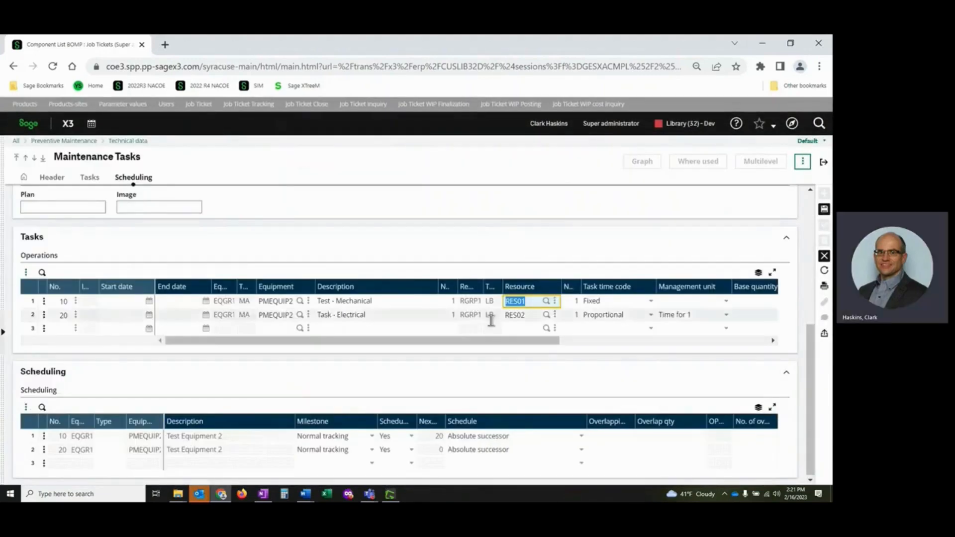
Examine the time codes, management units, base quantities and planned times of the maintenance task's operations.
{"action": "left_click", "coordinate": [506, 342]}
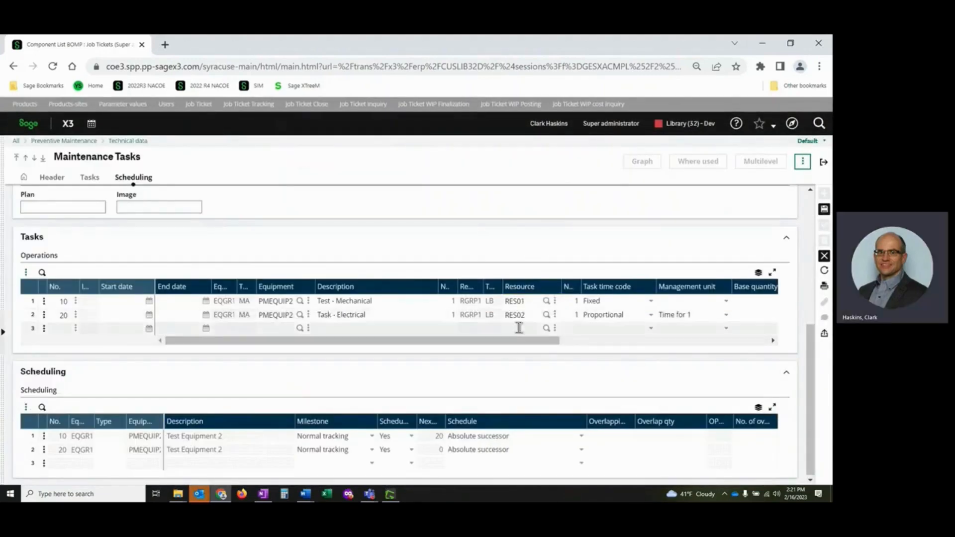
{"action": "left_click_drag", "start_coordinate": [522, 339], "coordinate": [620, 343]}
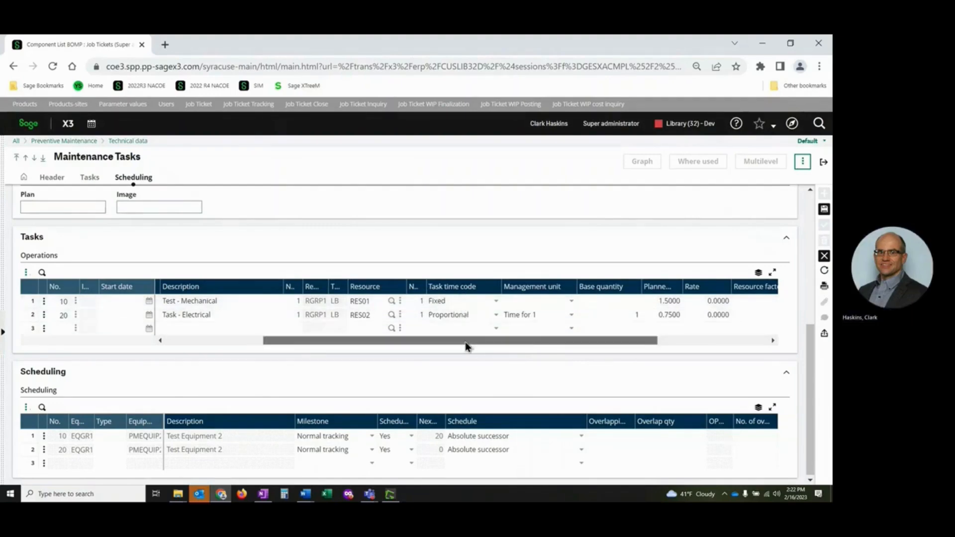
{"action": "left_click_drag", "start_coordinate": [465, 342], "coordinate": [384, 347]}
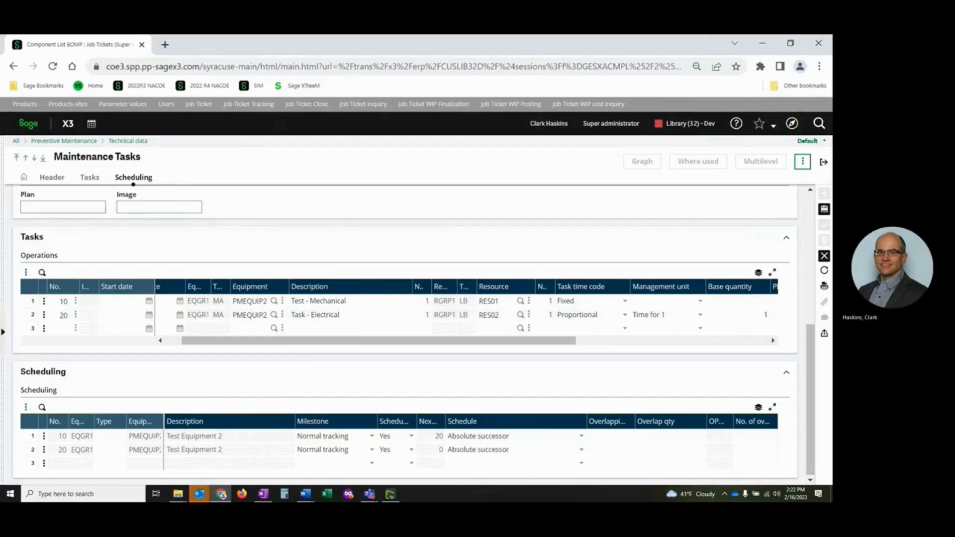
Discard the pending changes to the maintenance task and exit through the component list to the Preventive Maintenance home page.
{"action": "left_click", "coordinate": [824, 256]}
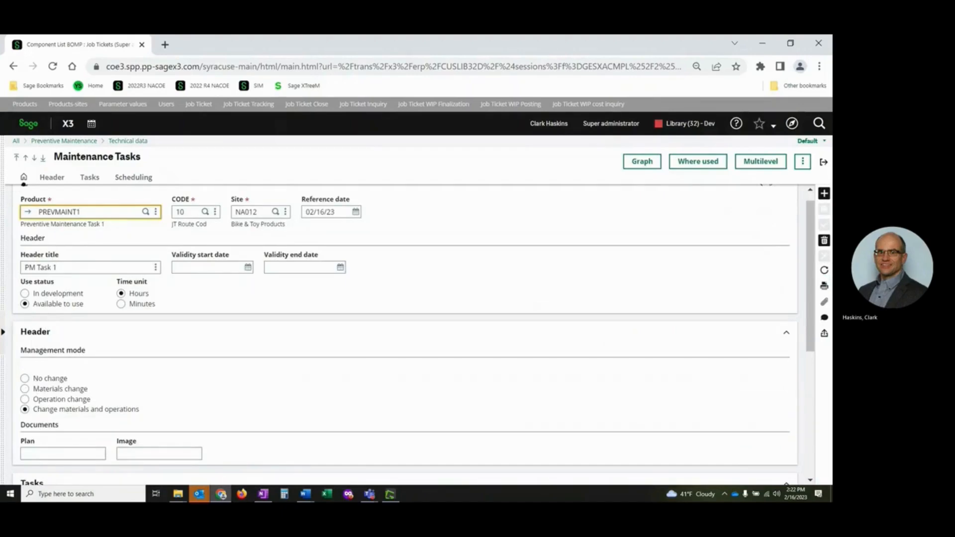
{"action": "left_click", "coordinate": [823, 162]}
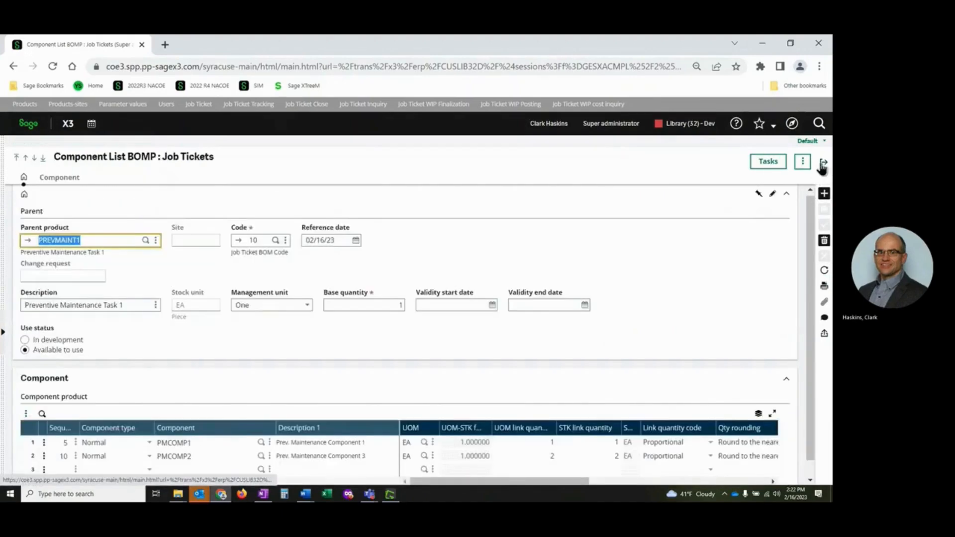
{"action": "left_click", "coordinate": [821, 164]}
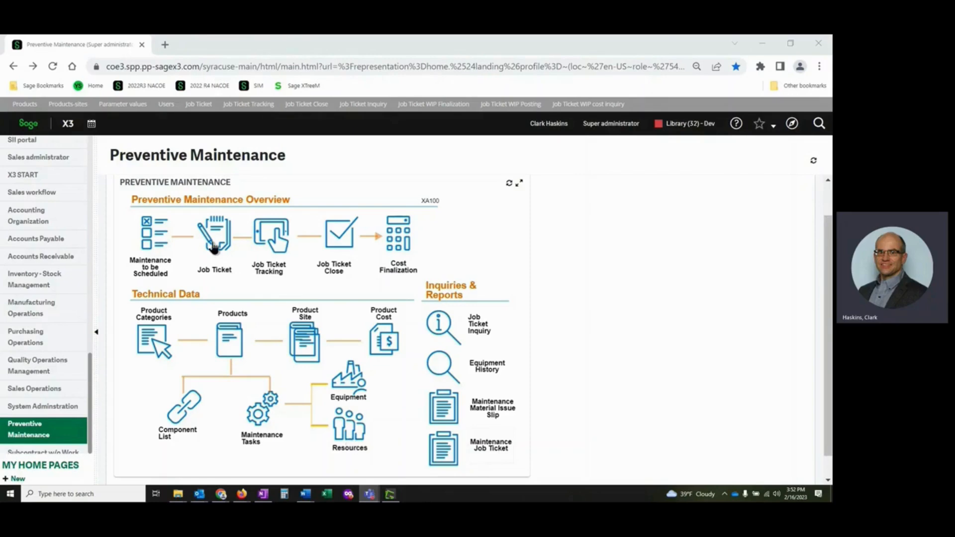
Open the Job Ticket Entry Transactions setup in the Preventive Maintenance technical data.
{"action": "left_click", "coordinate": [796, 128]}
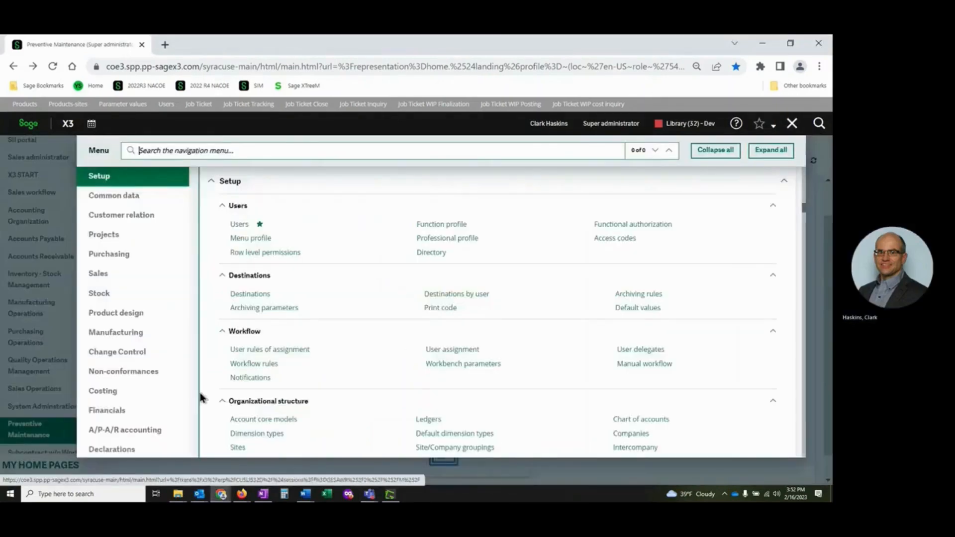
{"action": "scroll", "coordinate": [152, 437], "scroll_direction": "down", "scroll_amount": 4}
{"action": "left_click", "coordinate": [152, 443]}
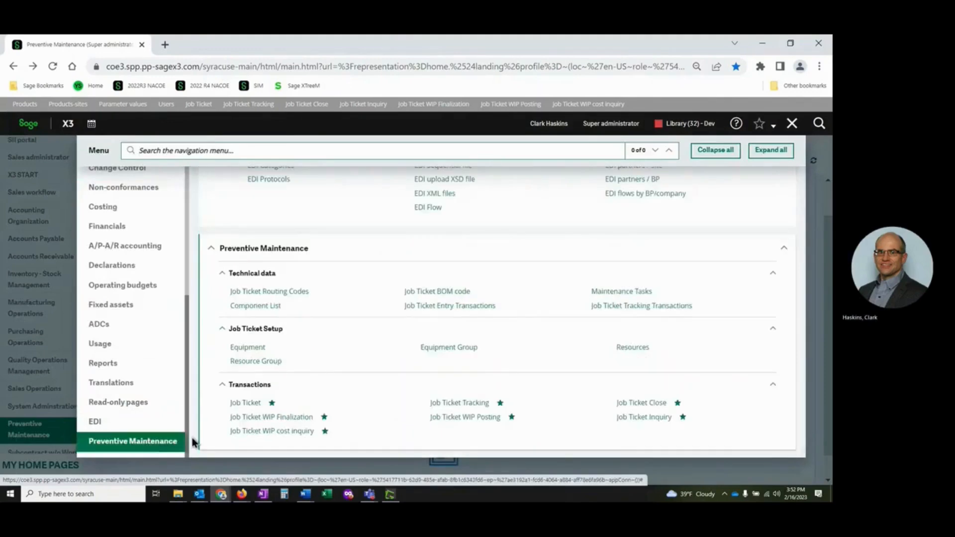
{"action": "left_click", "coordinate": [447, 306]}
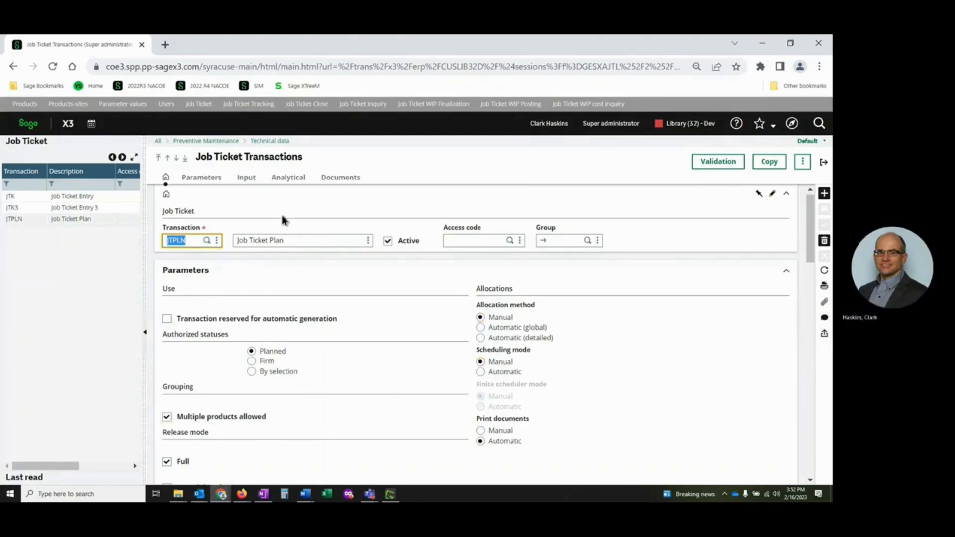
Review the JTPLN transaction's parameters, input, analytical and document settings, and return to the Preventive Maintenance home page.
{"action": "scroll", "coordinate": [317, 315], "scroll_direction": "down", "scroll_amount": 10}
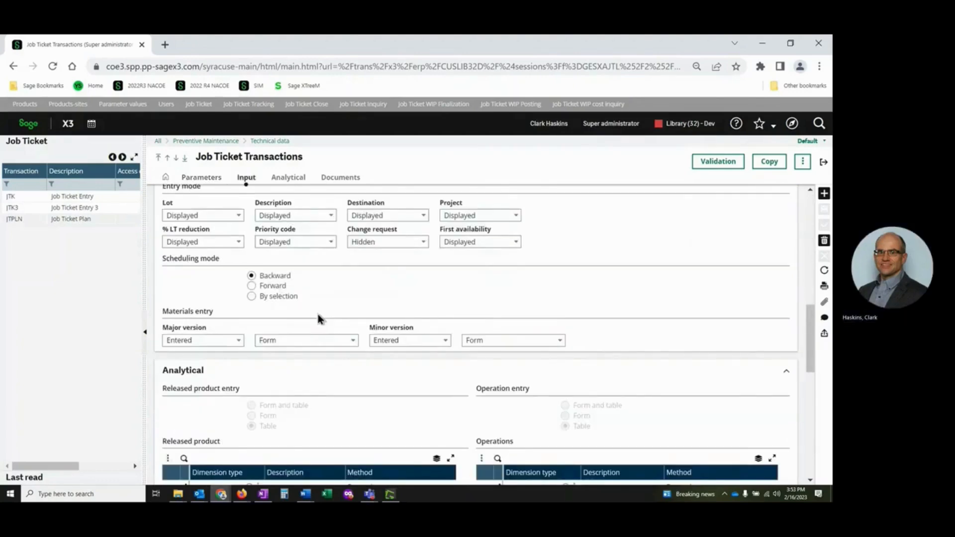
{"action": "scroll", "coordinate": [318, 316], "scroll_direction": "down", "scroll_amount": 3}
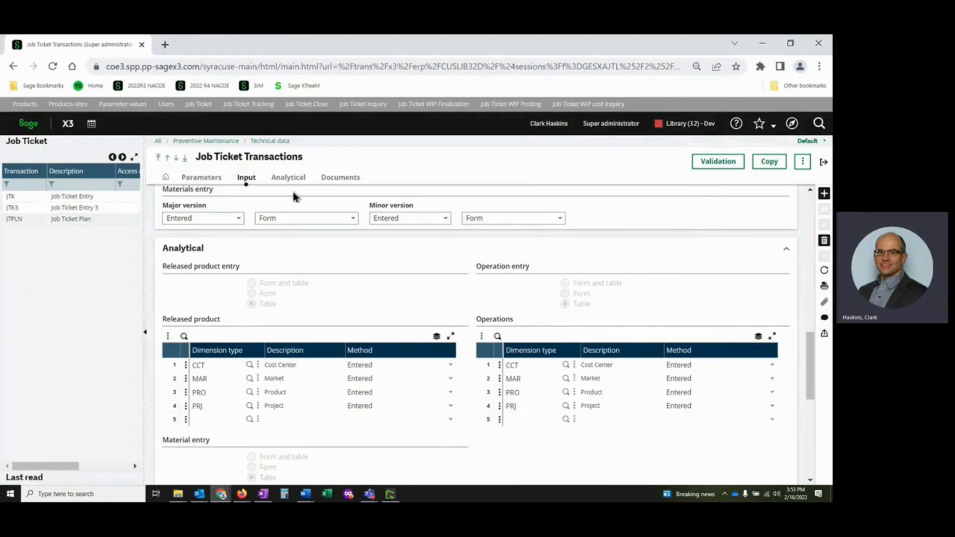
{"action": "left_click", "coordinate": [338, 179]}
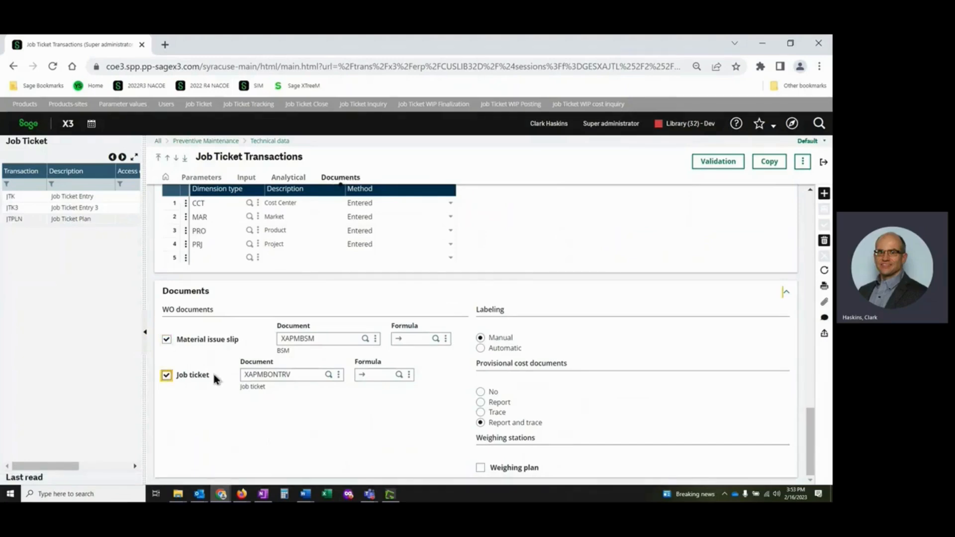
{"action": "left_click", "coordinate": [824, 163]}
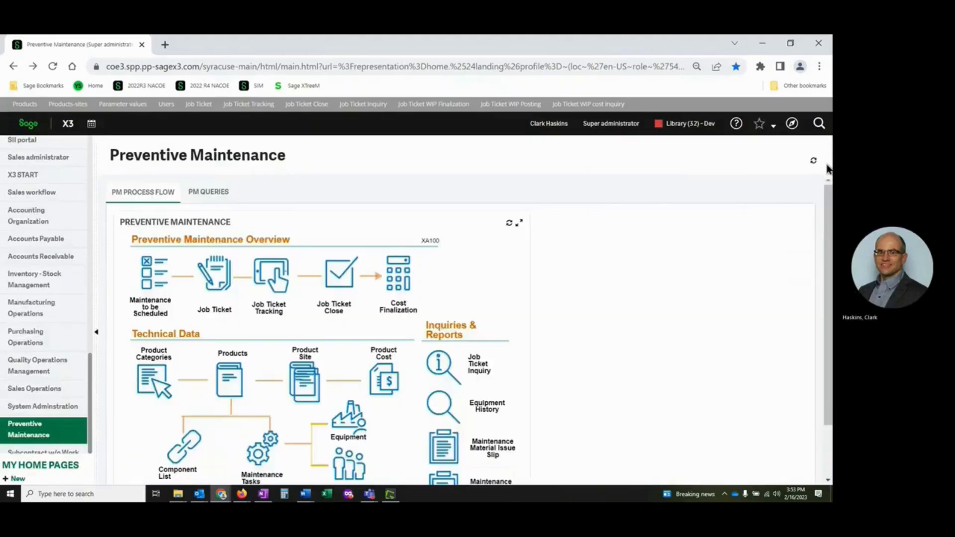
Open the Job Ticket function with the JTK Job Ticket Entry transaction and view the available reason codes.
{"action": "left_click", "coordinate": [216, 284]}
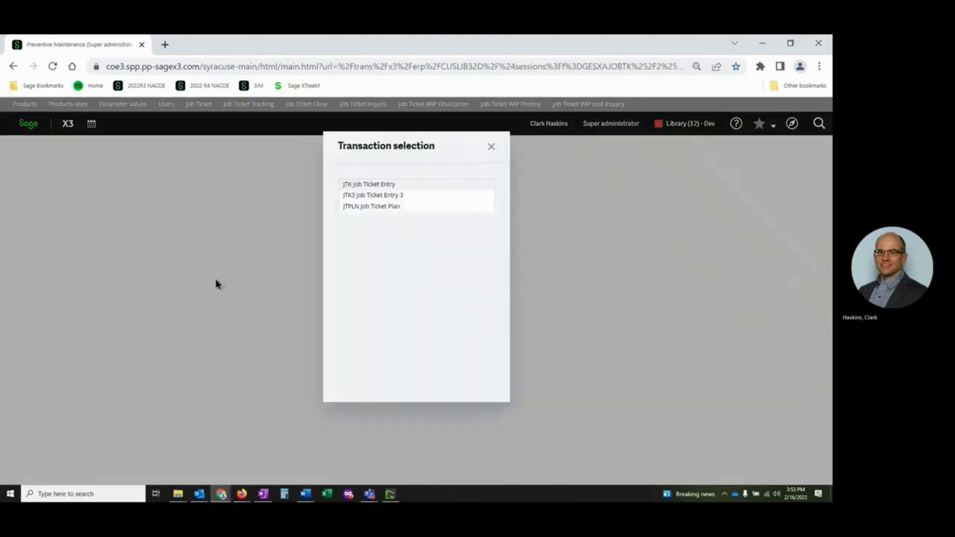
{"action": "left_click", "coordinate": [390, 185]}
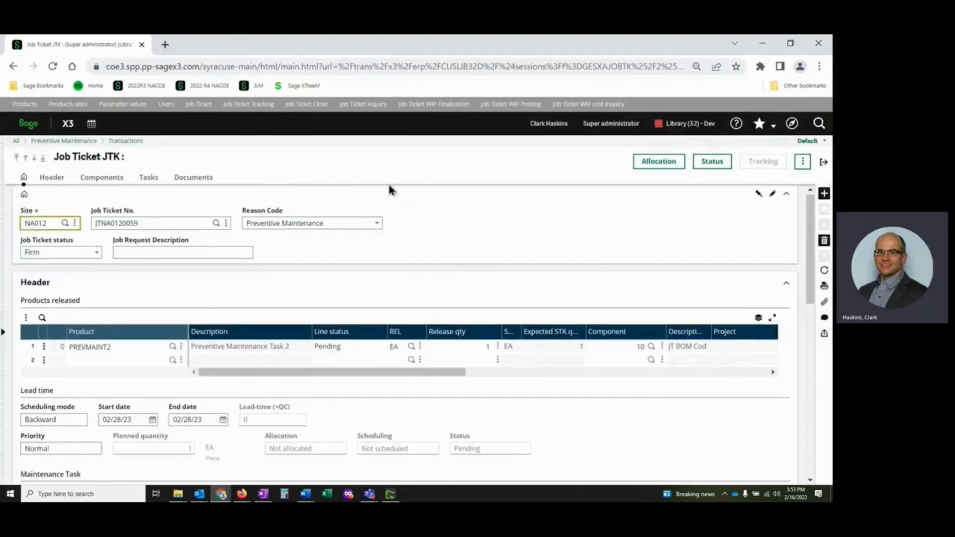
{"action": "key", "text": "Tab"}
{"action": "key", "text": "Tab"}
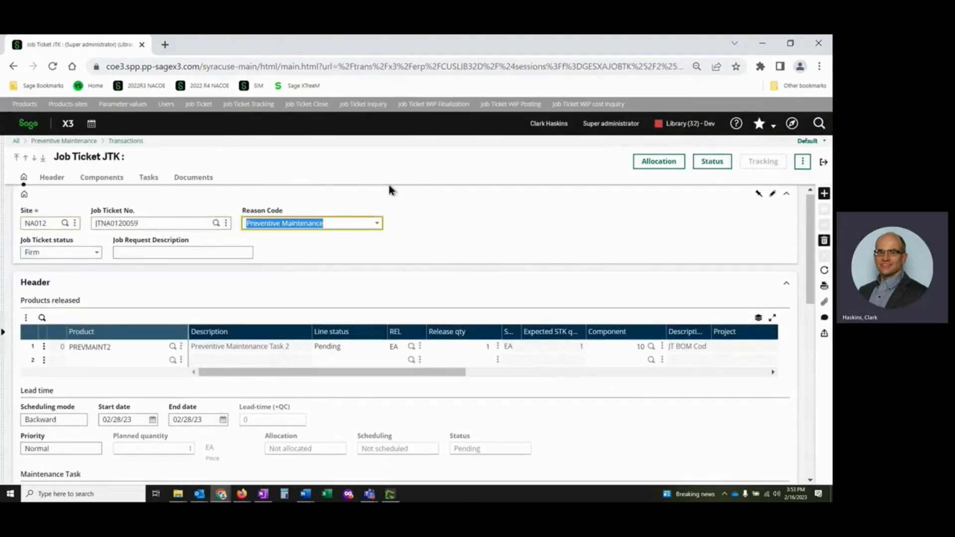
{"action": "left_click", "coordinate": [378, 225]}
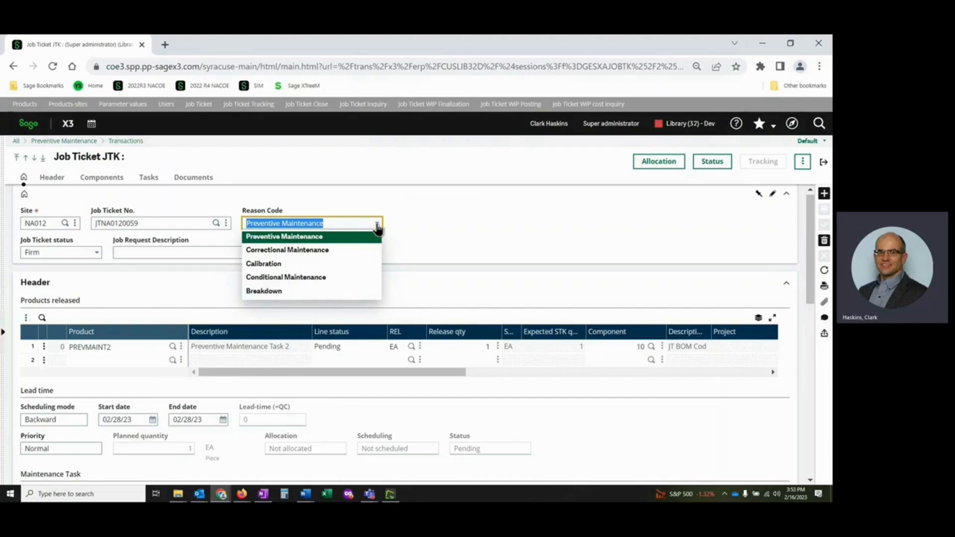
{"action": "key", "text": "Tab"}
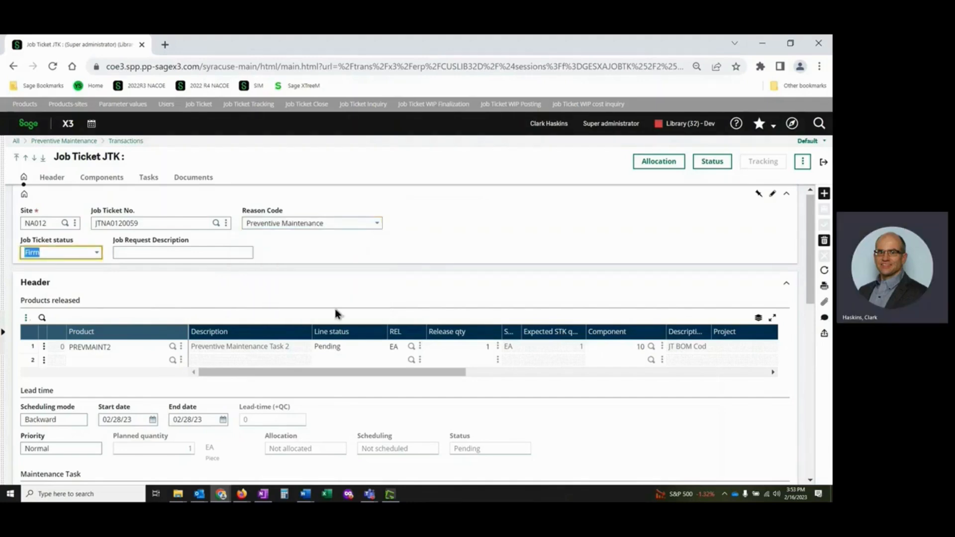
Set the job ticket's status to Planned and view the ticket's additional actions.
{"action": "left_click_drag", "start_coordinate": [141, 241], "coordinate": [141, 250]}
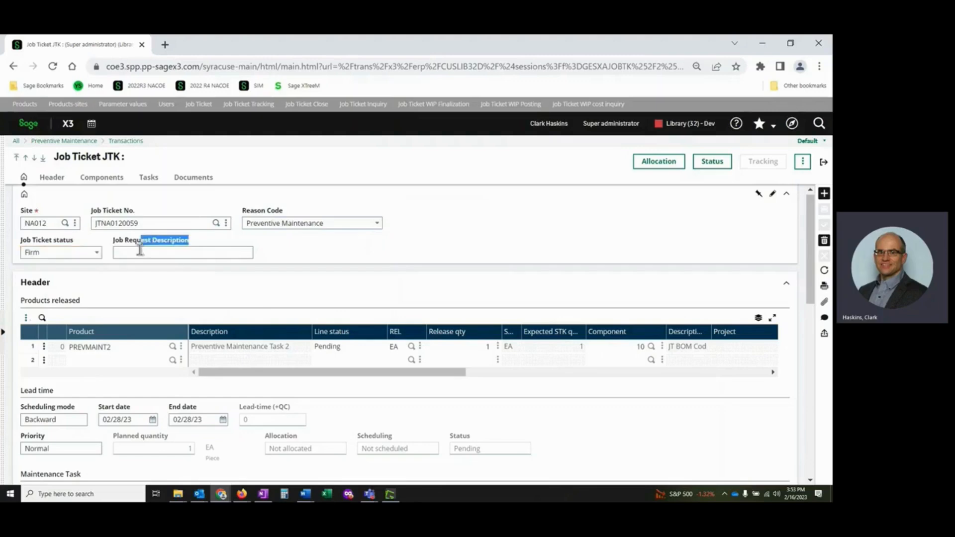
{"action": "left_click", "coordinate": [139, 254]}
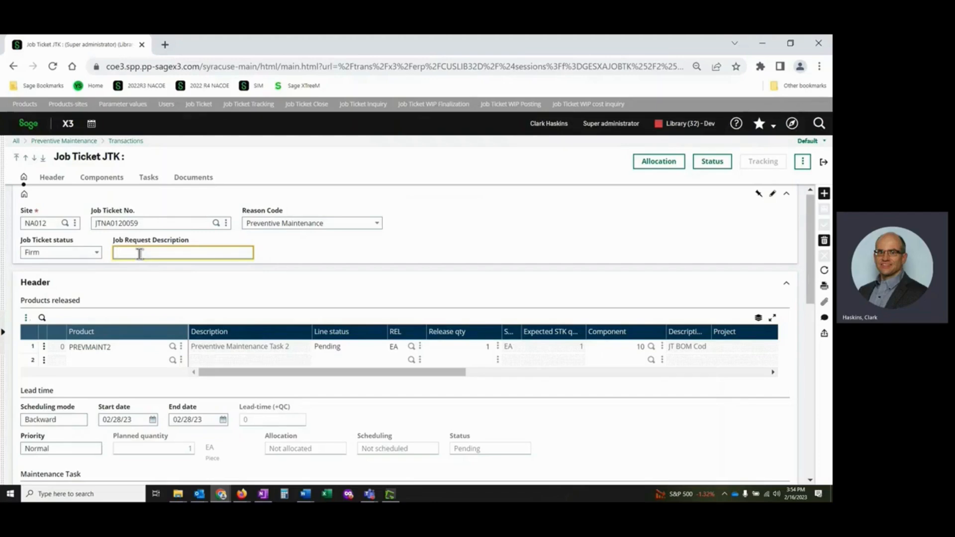
{"action": "left_click", "coordinate": [95, 256]}
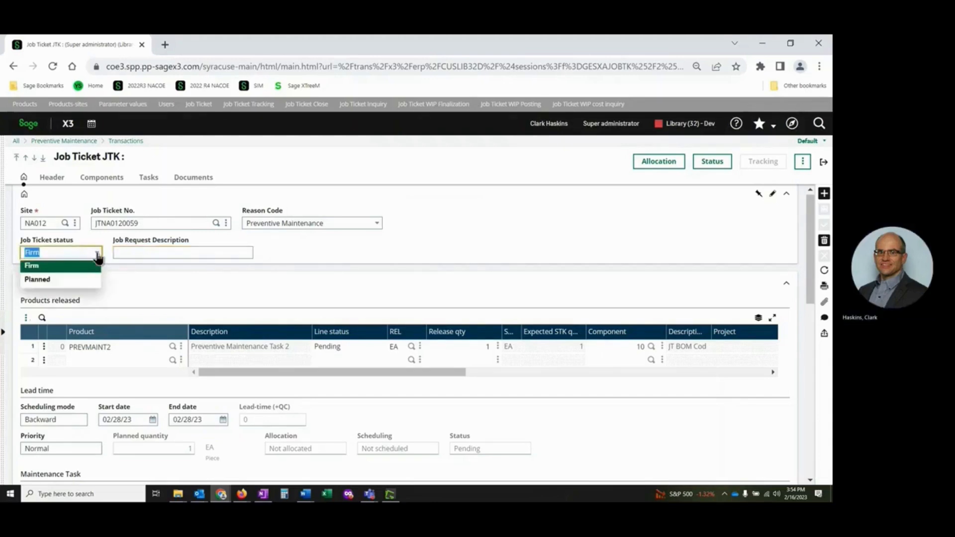
{"action": "left_click", "coordinate": [85, 279]}
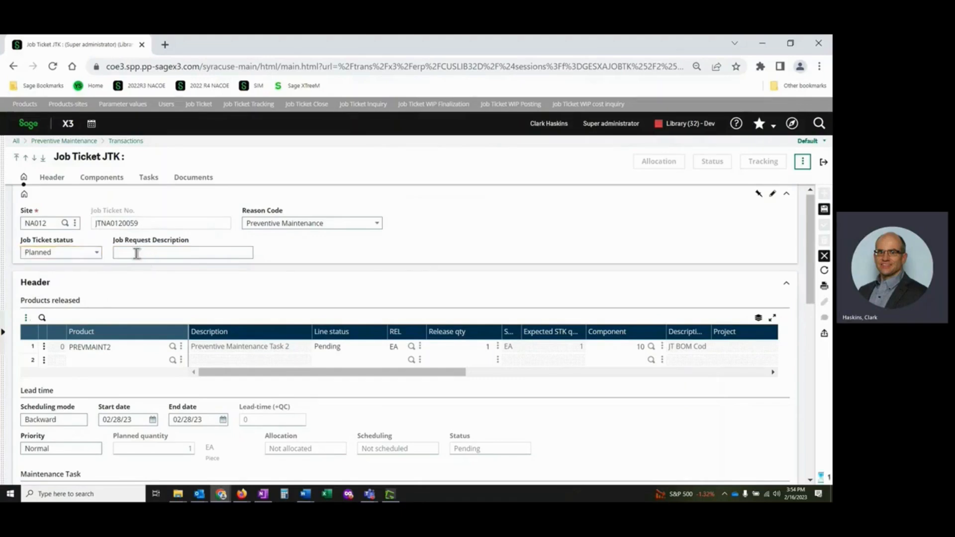
{"action": "left_click", "coordinate": [137, 253]}
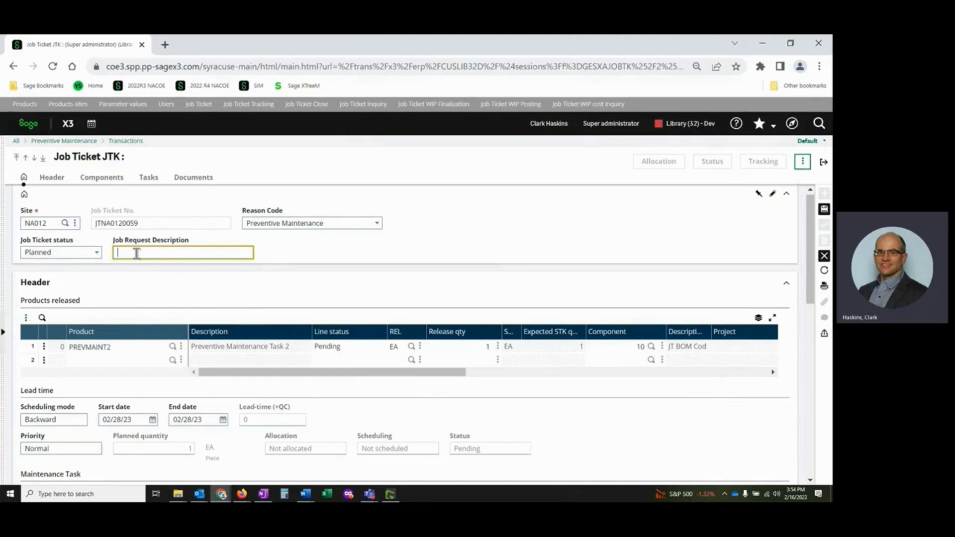
{"action": "left_click", "coordinate": [804, 164]}
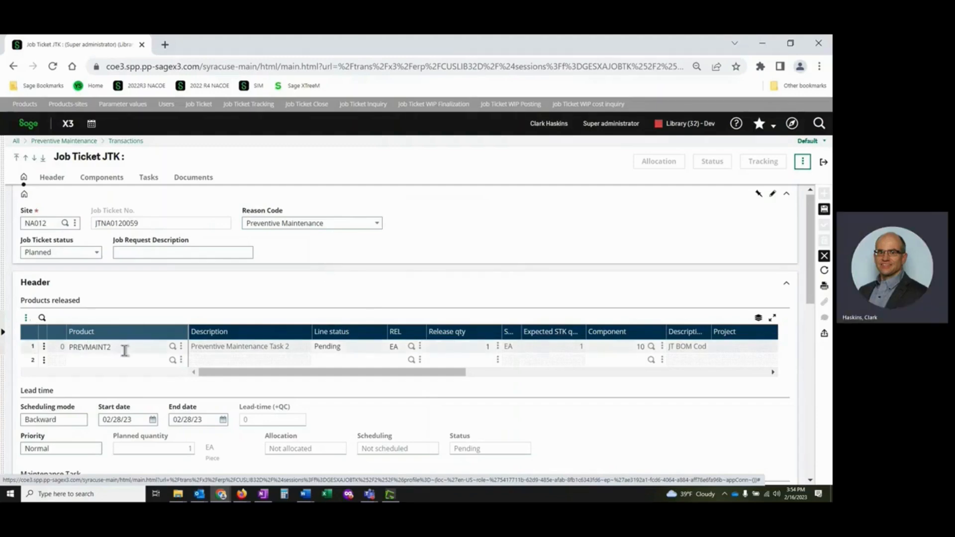
Examine the job ticket's released product, lead time, maintenance task, components and tasks.
{"action": "scroll", "coordinate": [125, 351], "scroll_direction": "down", "scroll_amount": 1}
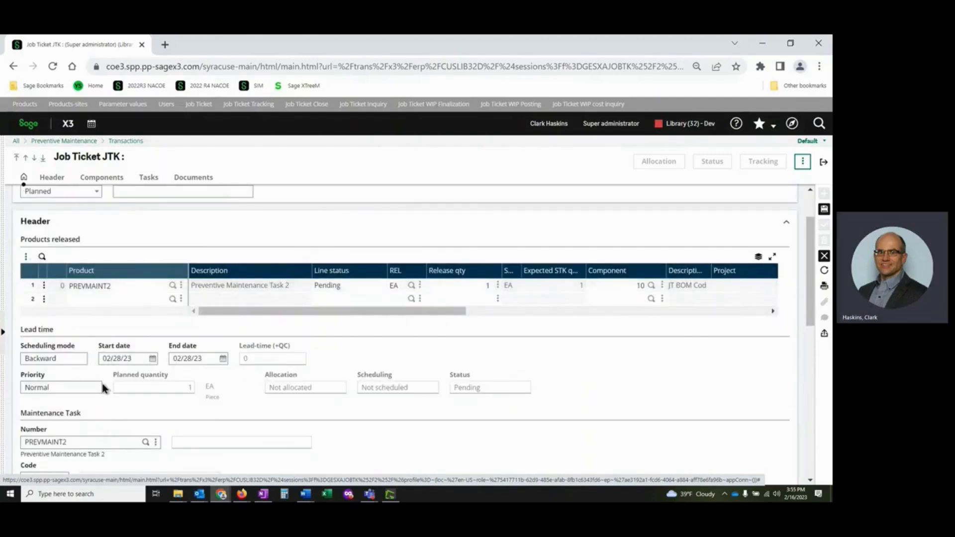
{"action": "scroll", "coordinate": [89, 390], "scroll_direction": "down", "scroll_amount": 1}
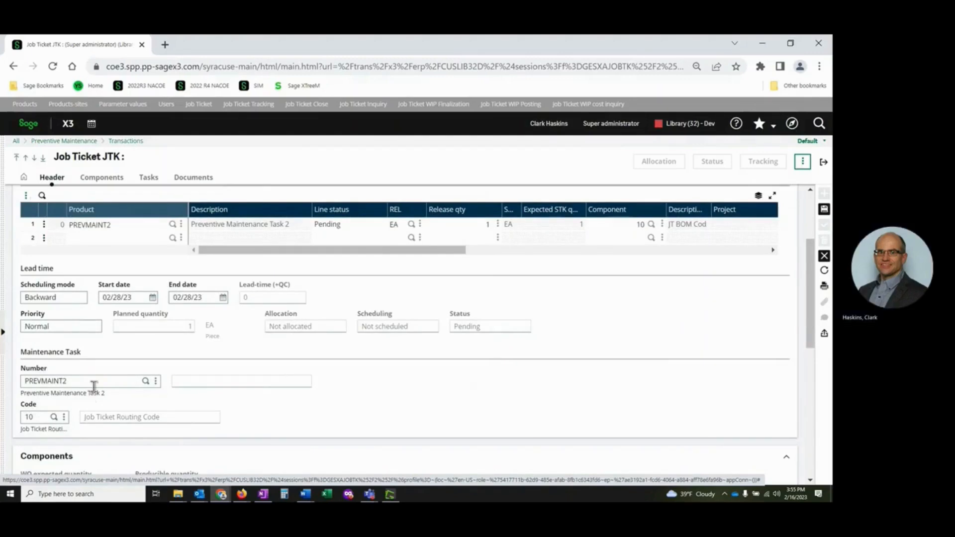
{"action": "scroll", "coordinate": [100, 388], "scroll_direction": "down", "scroll_amount": 2}
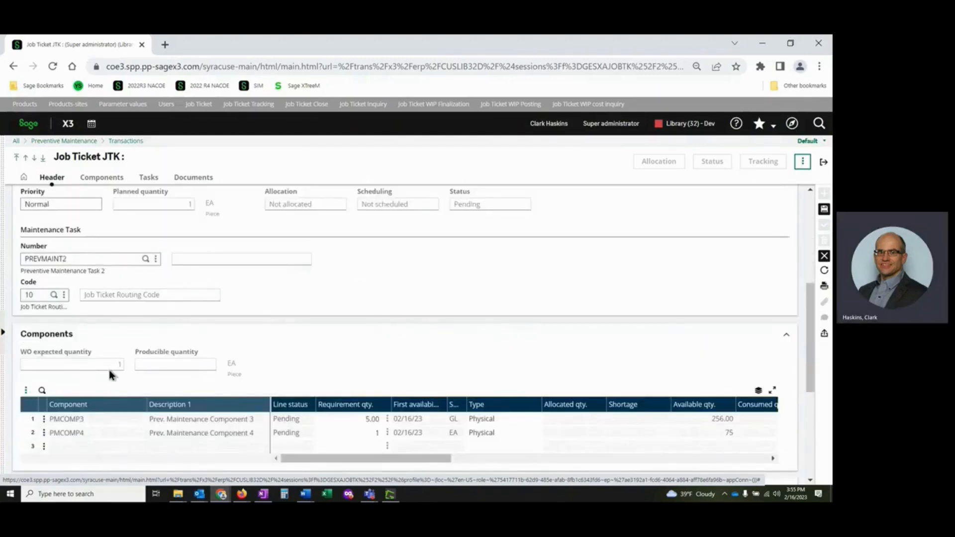
{"action": "scroll", "coordinate": [111, 378], "scroll_direction": "down", "scroll_amount": 1}
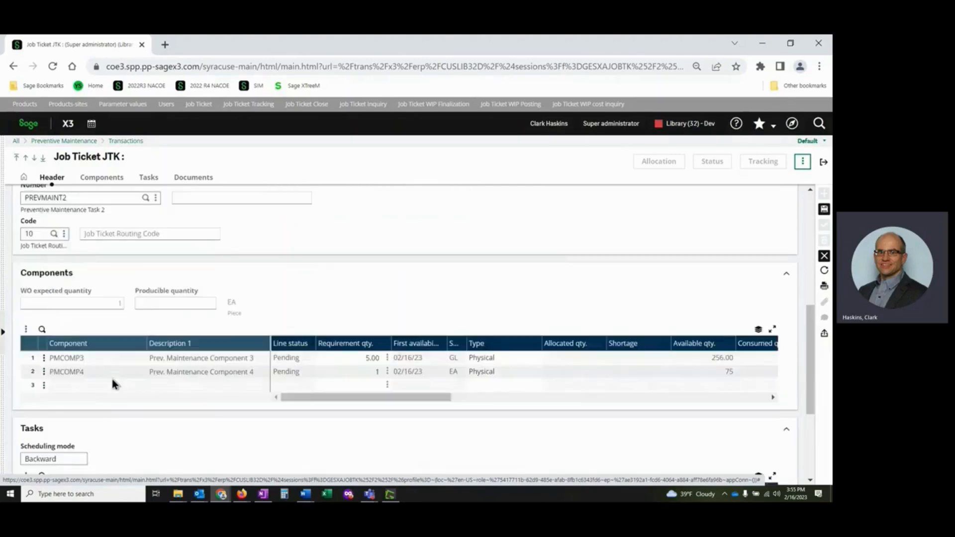
{"action": "scroll", "coordinate": [112, 380], "scroll_direction": "down", "scroll_amount": 1}
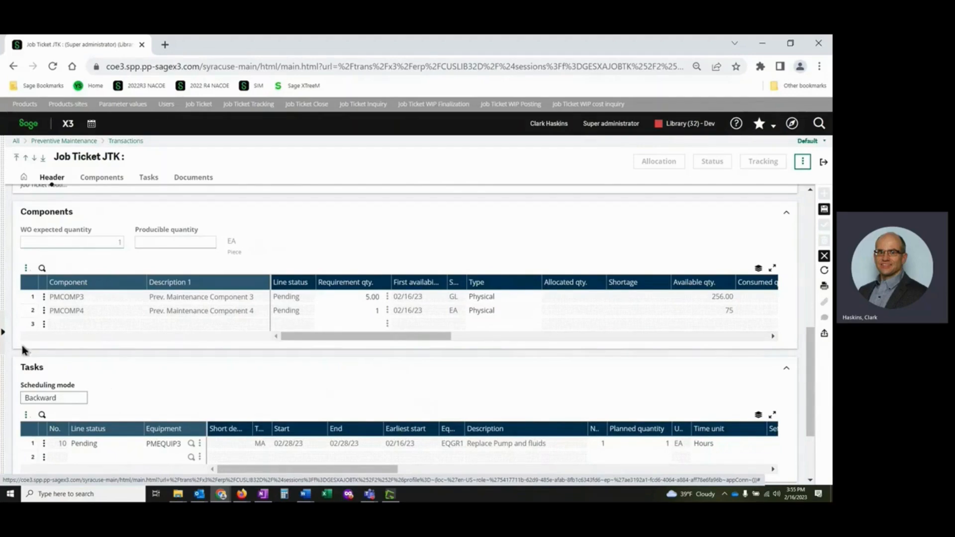
View the actions offered on the empty rows of the job ticket's components and tasks tables.
{"action": "left_click", "coordinate": [46, 324]}
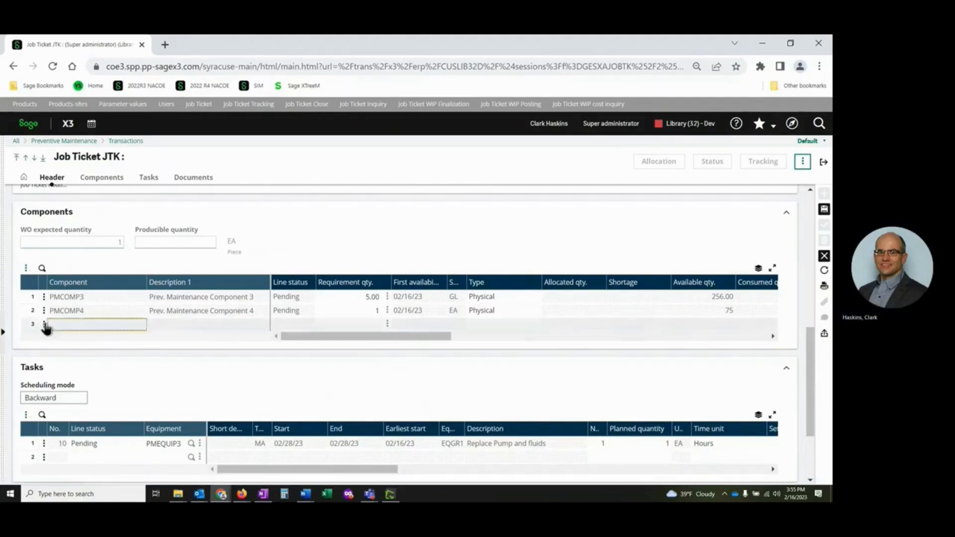
{"action": "left_click", "coordinate": [44, 326]}
{"action": "scroll", "coordinate": [47, 413], "scroll_direction": "down", "scroll_amount": 1}
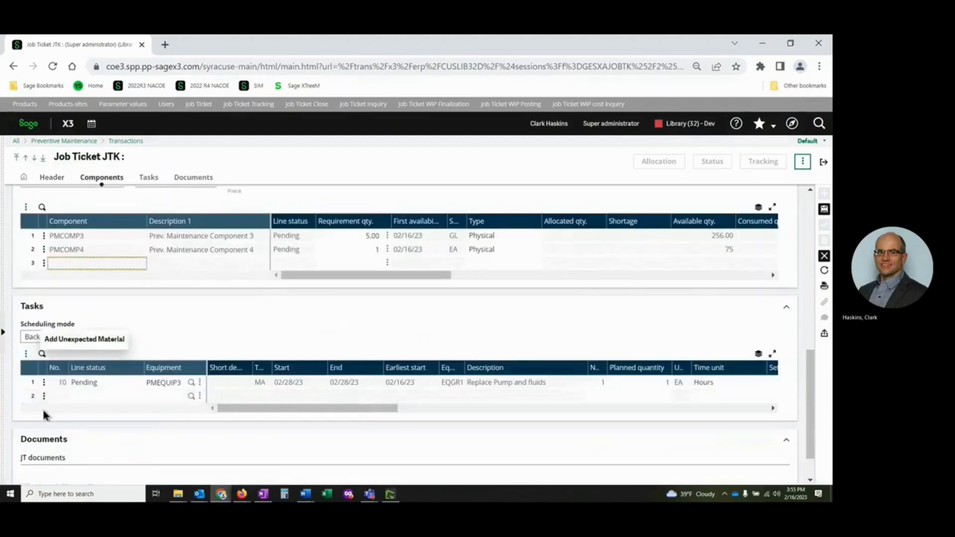
{"action": "left_click", "coordinate": [44, 396]}
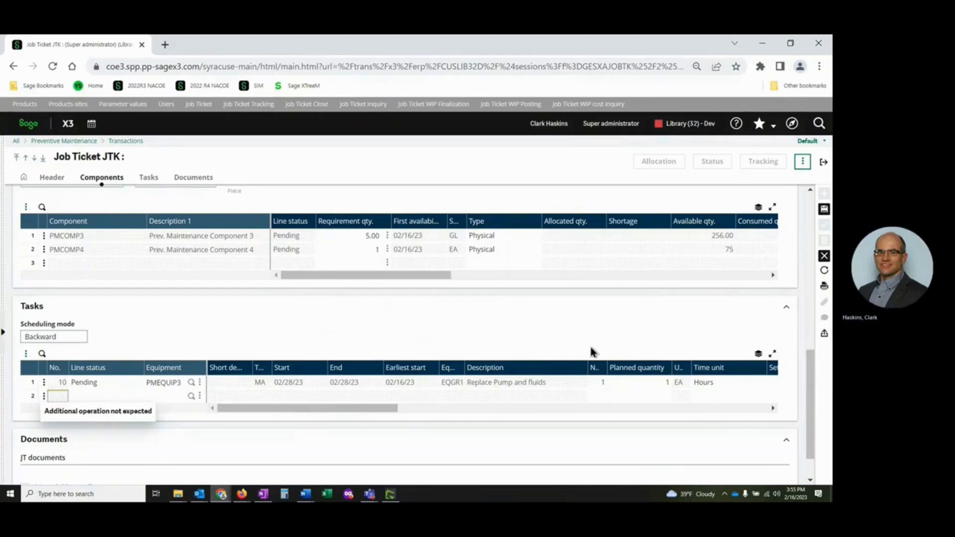
Abandon the new job ticket entry and allocate the displayed firm job ticket's materials using the Detailed allocation type.
{"action": "left_click", "coordinate": [824, 257]}
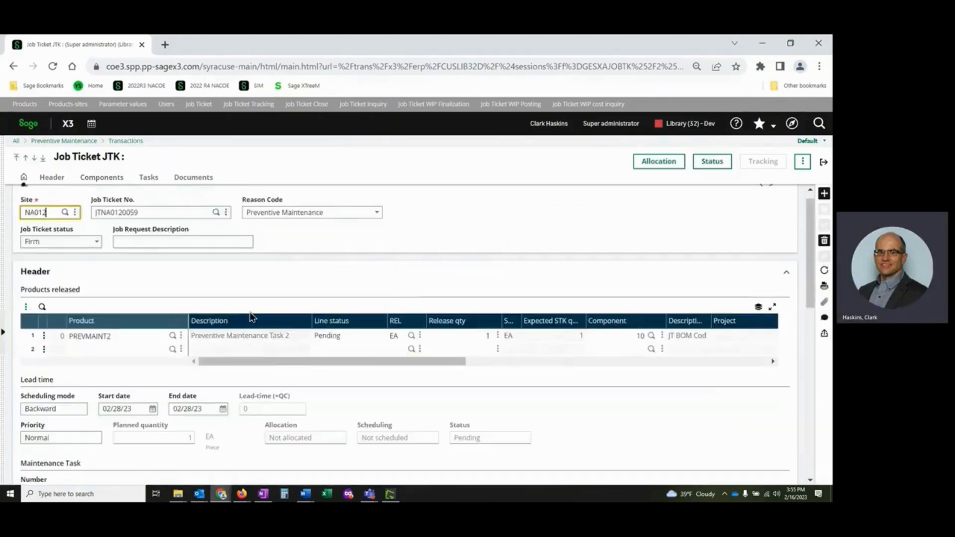
{"action": "left_click", "coordinate": [668, 163]}
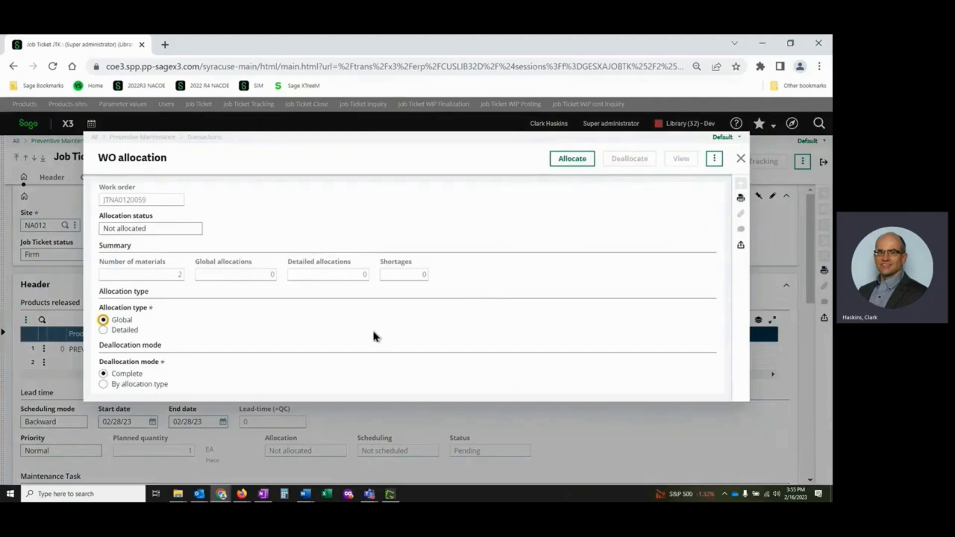
{"action": "left_click", "coordinate": [125, 332]}
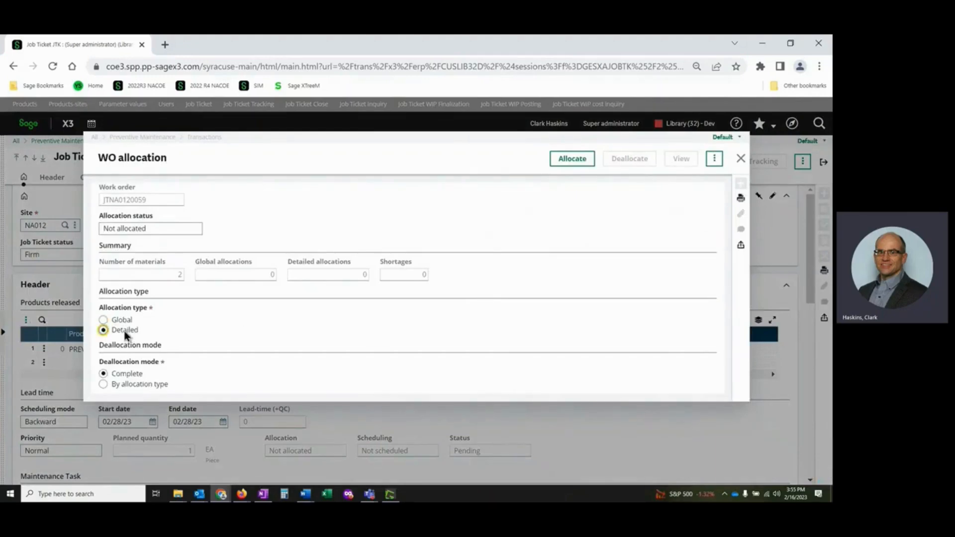
{"action": "left_click", "coordinate": [571, 160]}
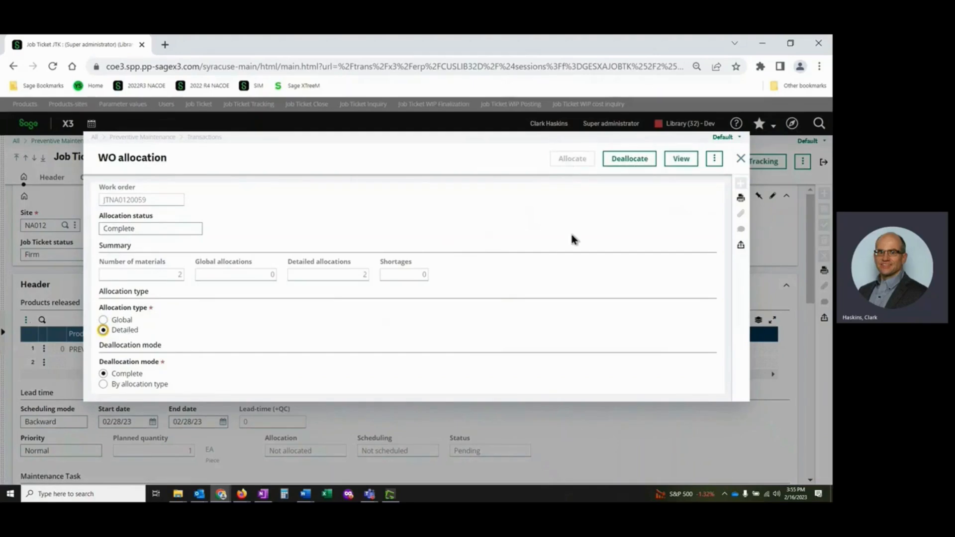
{"action": "left_click", "coordinate": [740, 160]}
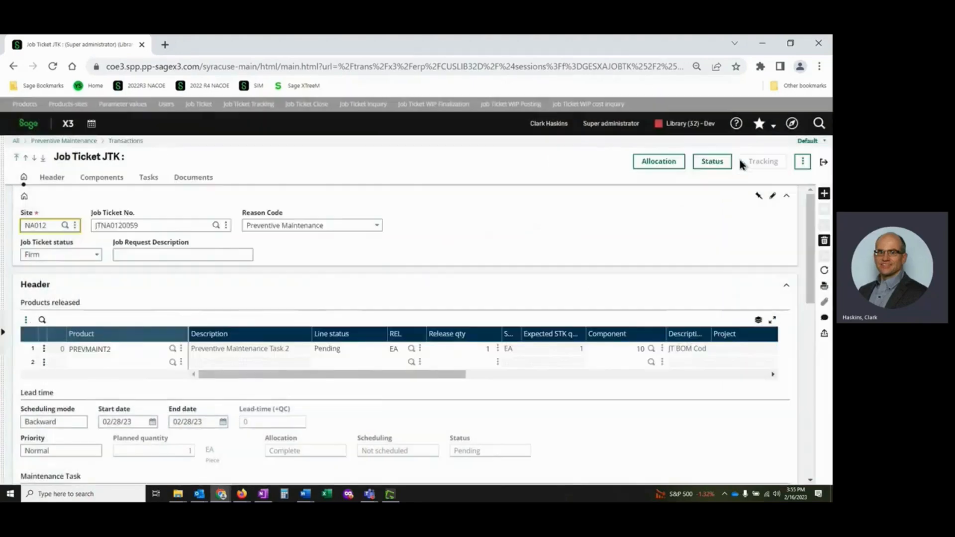
Open the PM Job ticket report (XAPMBONTRV) for the current record and set its destination to PREVIEW.
{"action": "left_click", "coordinate": [822, 288]}
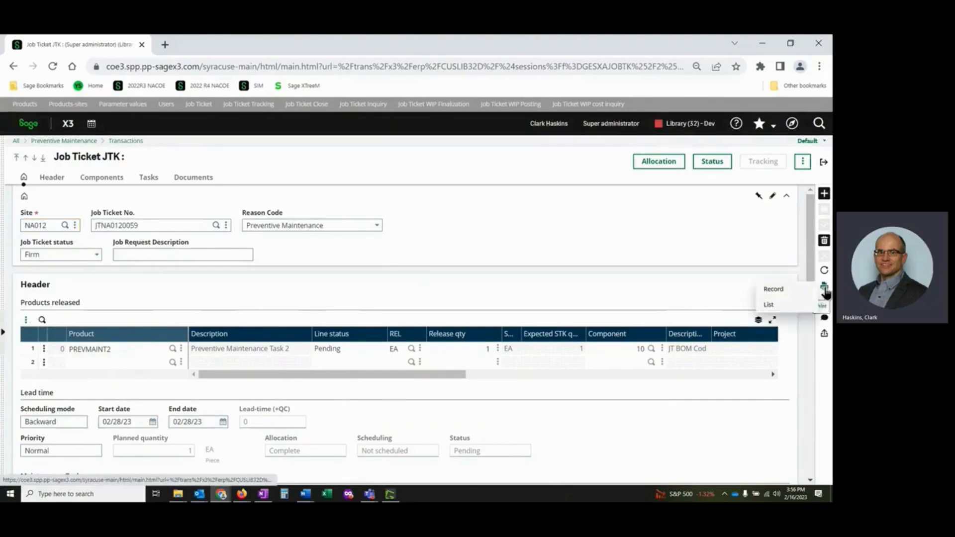
{"action": "left_click", "coordinate": [798, 293]}
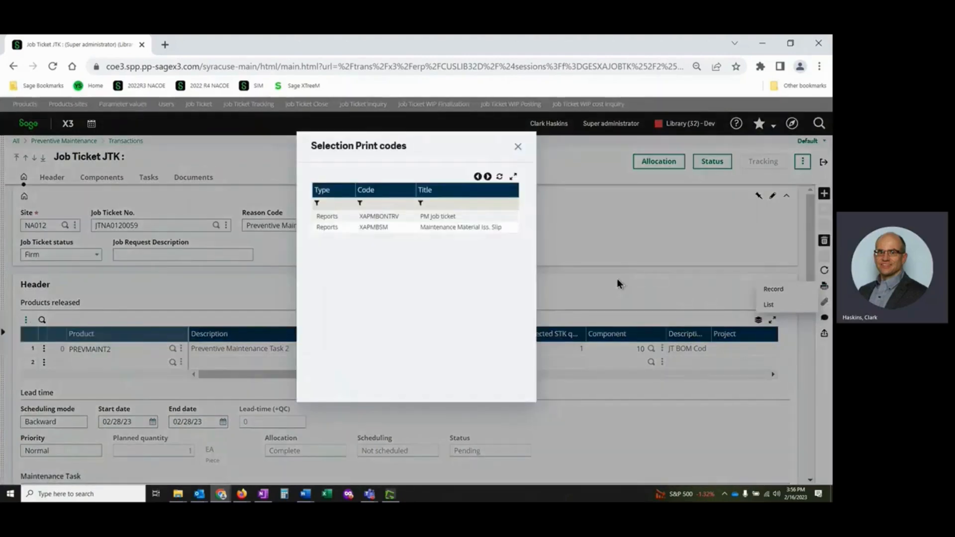
{"action": "left_click", "coordinate": [444, 218]}
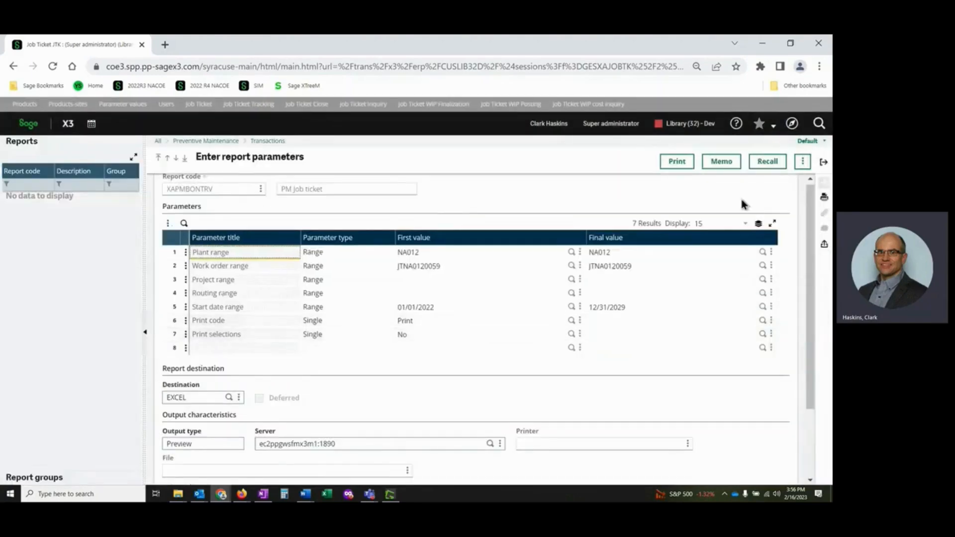
{"action": "left_click", "coordinate": [204, 399]}
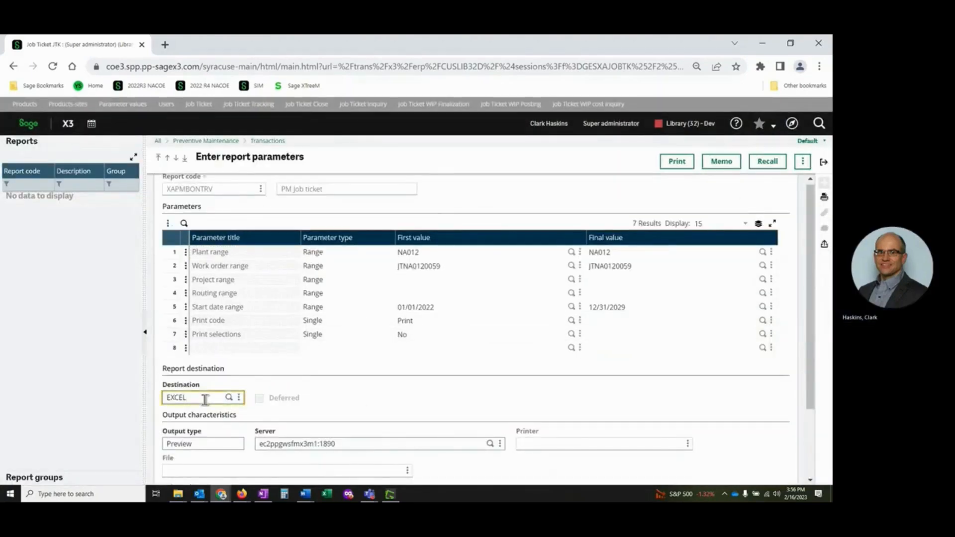
{"action": "key", "text": "BackSpace"}
{"action": "key", "text": "BackSpace"}
{"action": "key", "text": "BackSpace"}
{"action": "key", "text": "BackSpace"}
{"action": "key", "text": "BackSpace"}
{"action": "type", "text": "Preview"}
{"action": "key", "text": "Tab"}
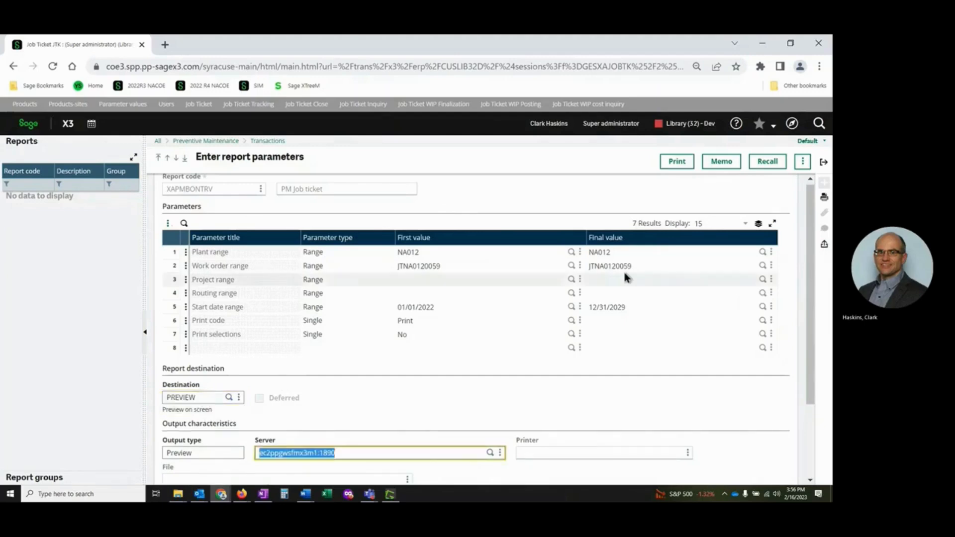
Print the PM Job ticket report, view the resulting PDF, and clear the finished print job back in the job ticket.
{"action": "left_click", "coordinate": [677, 161]}
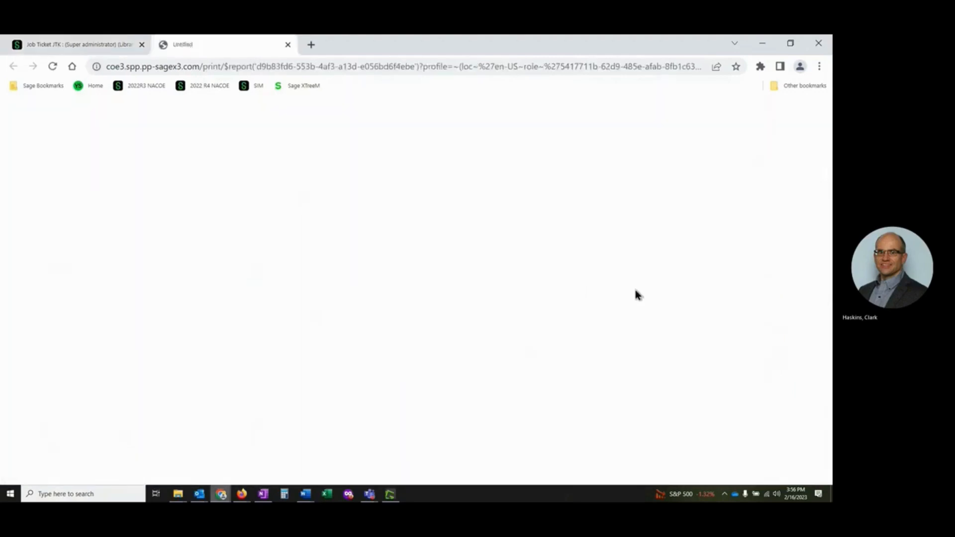
{"action": "left_click", "coordinate": [82, 470]}
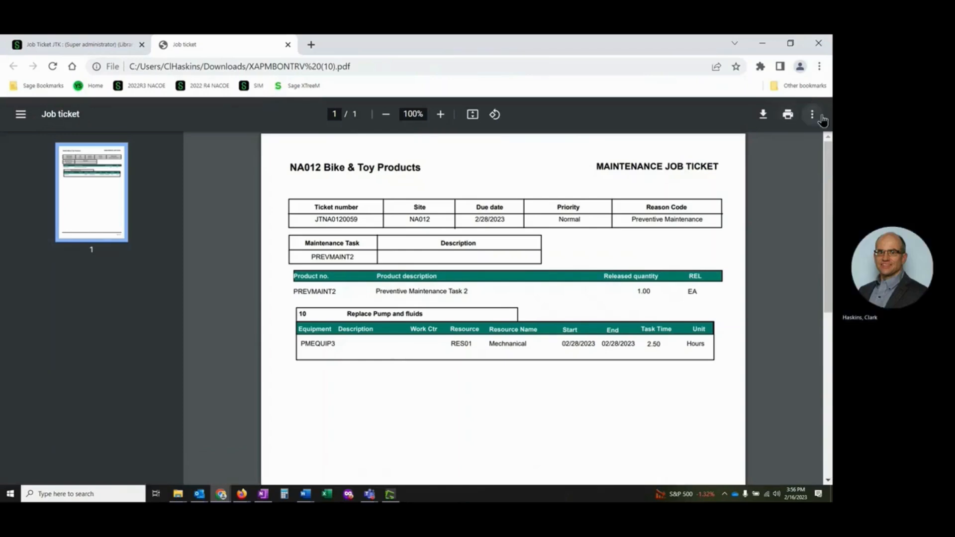
{"action": "left_click", "coordinate": [113, 46]}
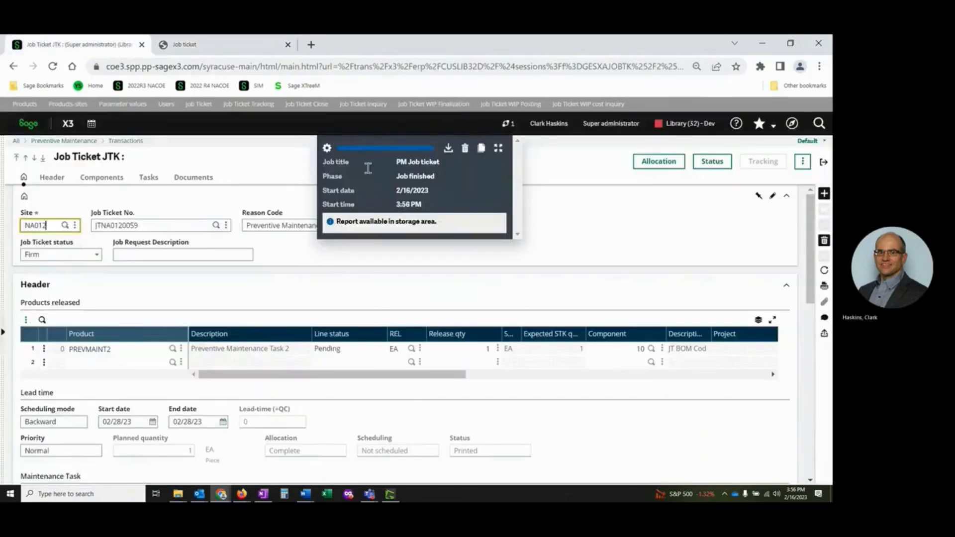
{"action": "left_click", "coordinate": [468, 149]}
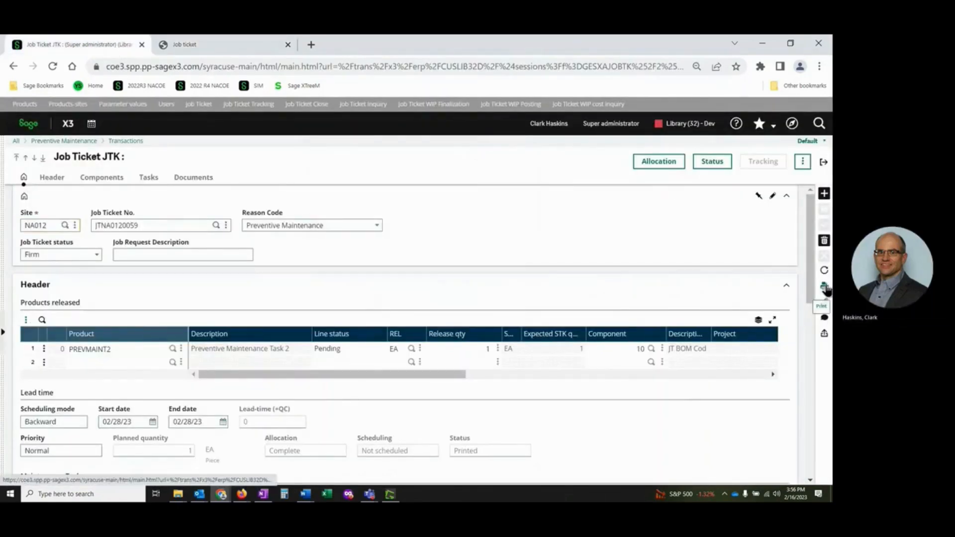
Open the Maintenance Material Iss. Slip report (XAPMBSM) for the current record and set its destination to PREVIEW.
{"action": "left_click", "coordinate": [824, 287]}
{"action": "left_click", "coordinate": [790, 289]}
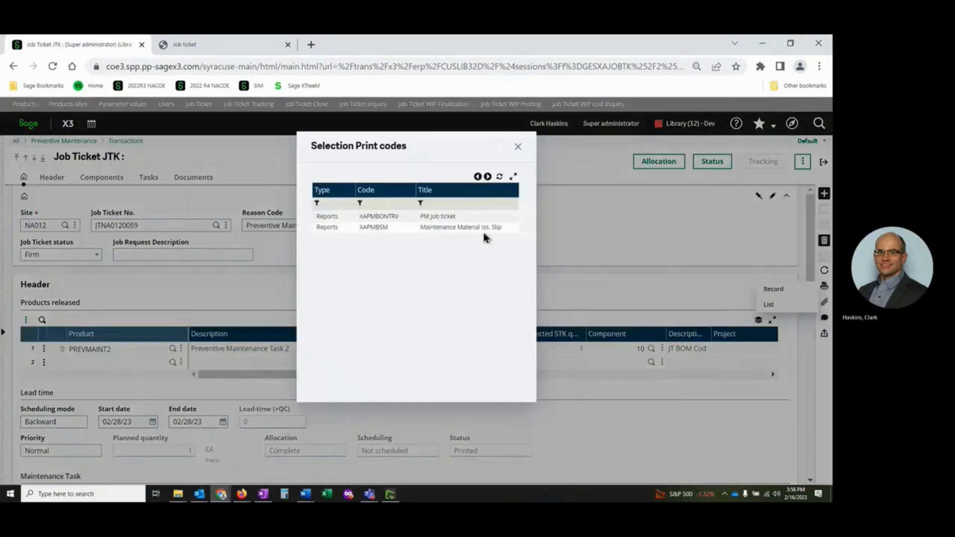
{"action": "left_click", "coordinate": [477, 227]}
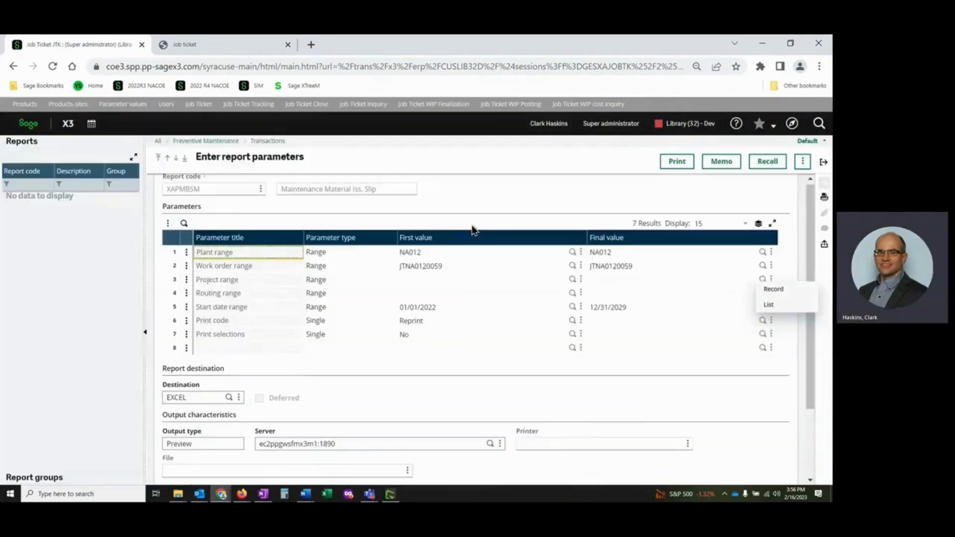
{"action": "left_click", "coordinate": [192, 394]}
{"action": "key", "text": "BackSpace"}
{"action": "key", "text": "BackSpace"}
{"action": "key", "text": "BackSpace"}
{"action": "key", "text": "BackSpace"}
{"action": "key", "text": "BackSpace"}
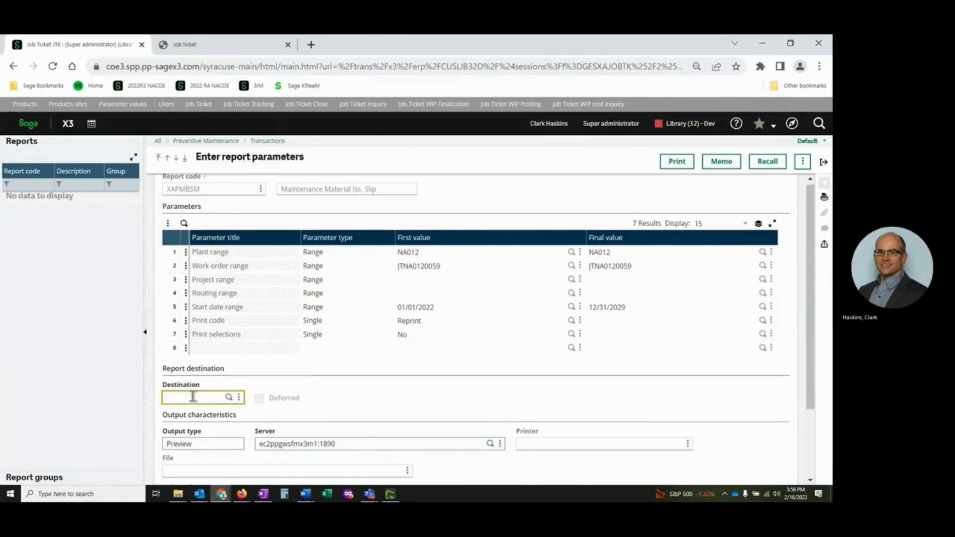
{"action": "type", "text": "Preview"}
{"action": "key", "text": "Tab"}
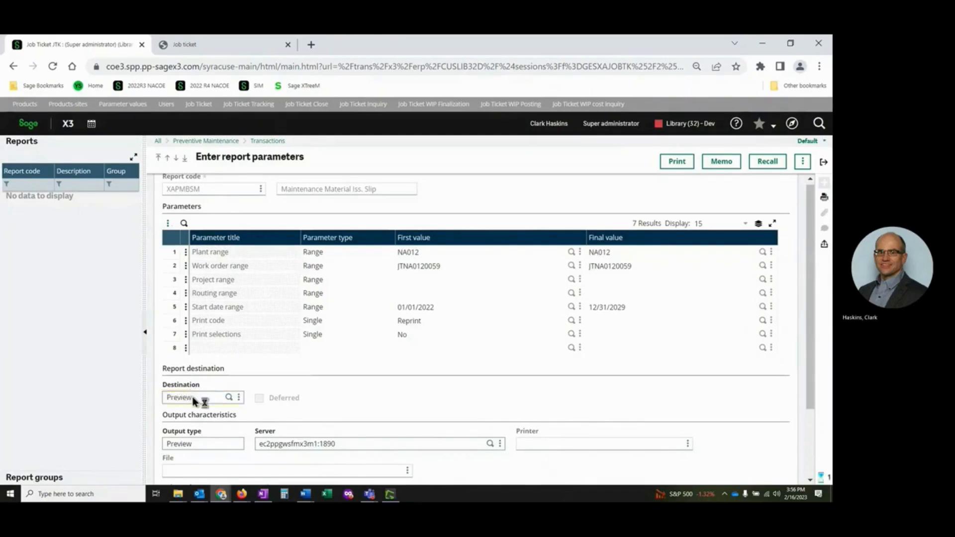
Print the Maintenance Material Iss. Slip, view the resulting PDF, and clear the finished print job back in the job ticket.
{"action": "left_click", "coordinate": [674, 162]}
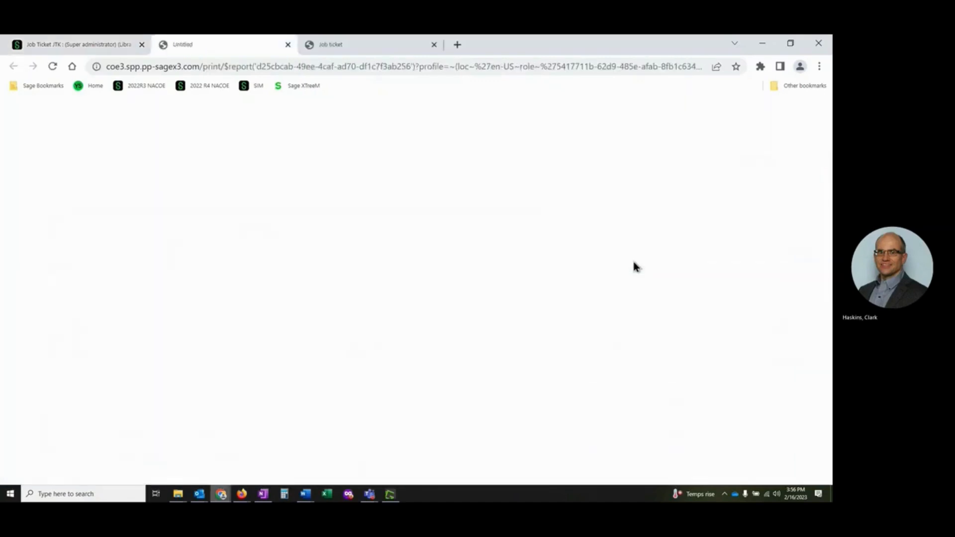
{"action": "left_click", "coordinate": [48, 472]}
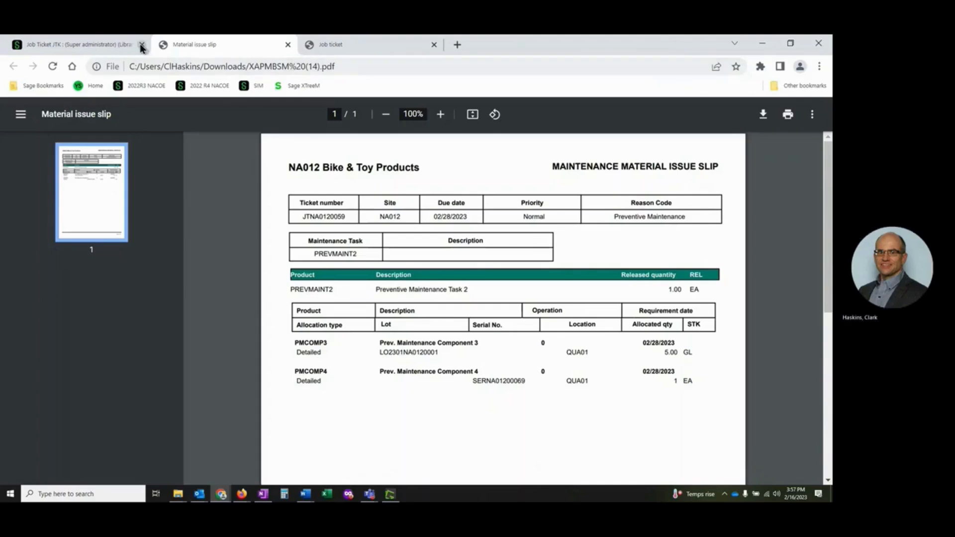
{"action": "left_click", "coordinate": [97, 46]}
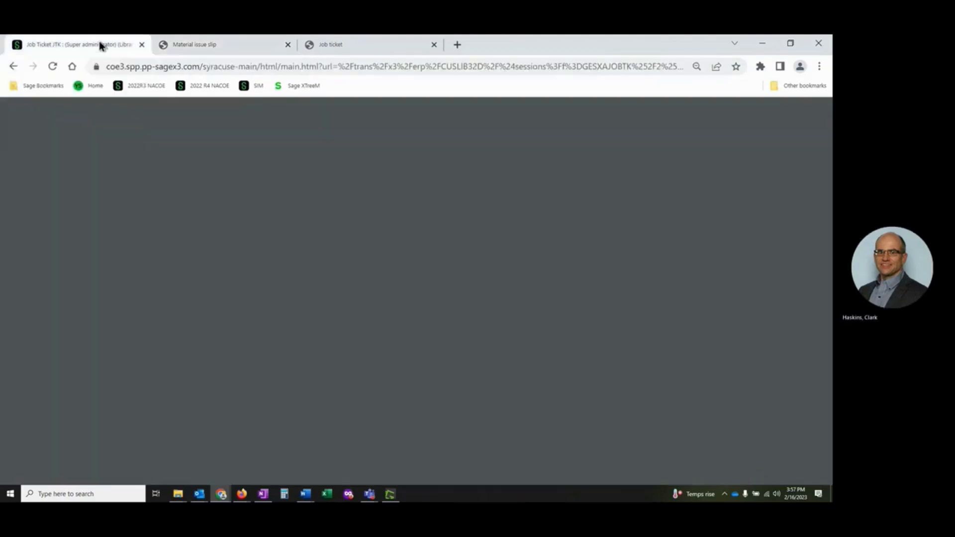
{"action": "left_click", "coordinate": [465, 150]}
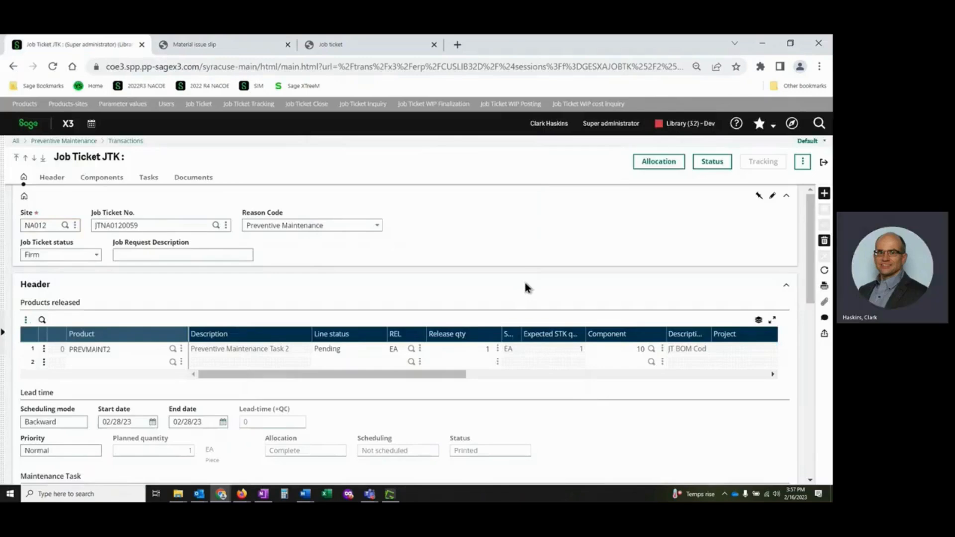
Leave the job ticket and open Job Ticket Tracking with the JTK Job Ticket transaction.
{"action": "left_click", "coordinate": [824, 162]}
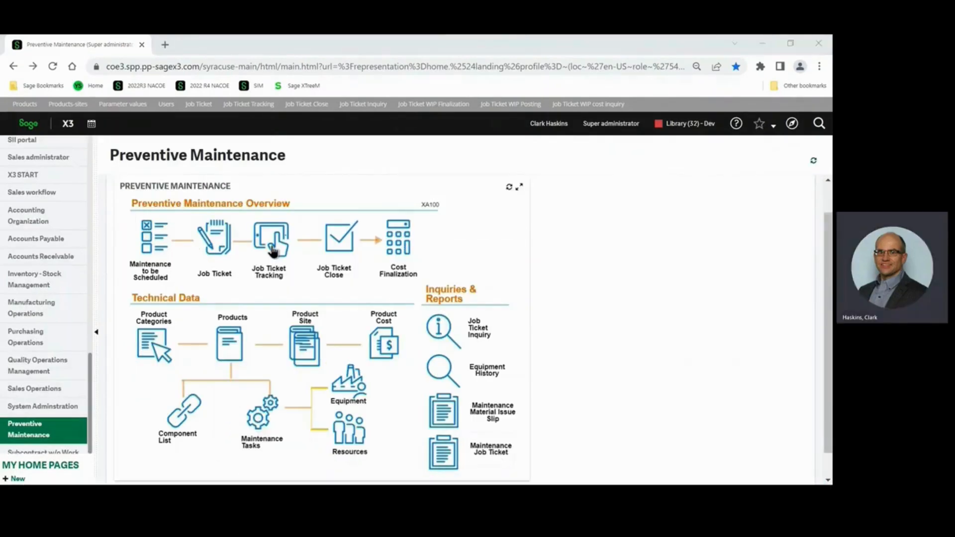
{"action": "left_click", "coordinate": [272, 250]}
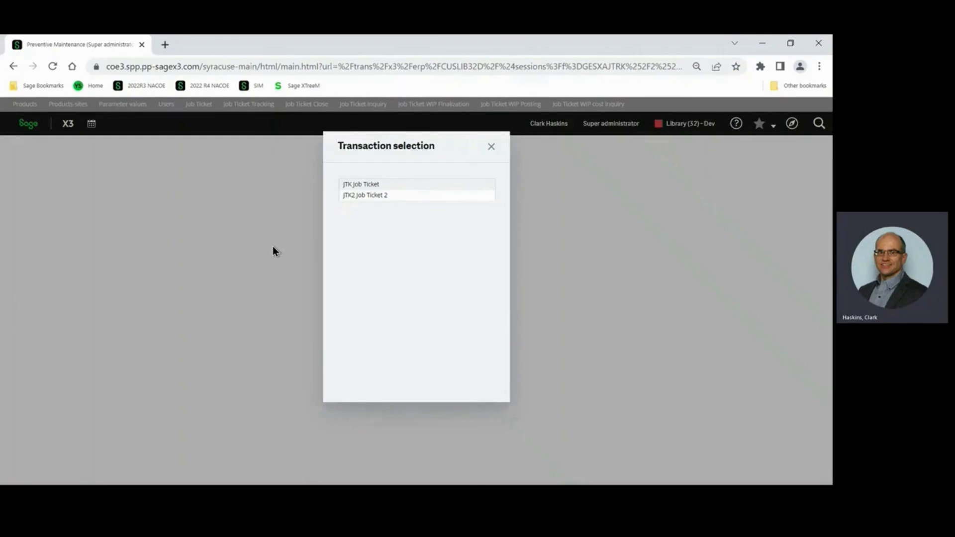
{"action": "left_click", "coordinate": [367, 185]}
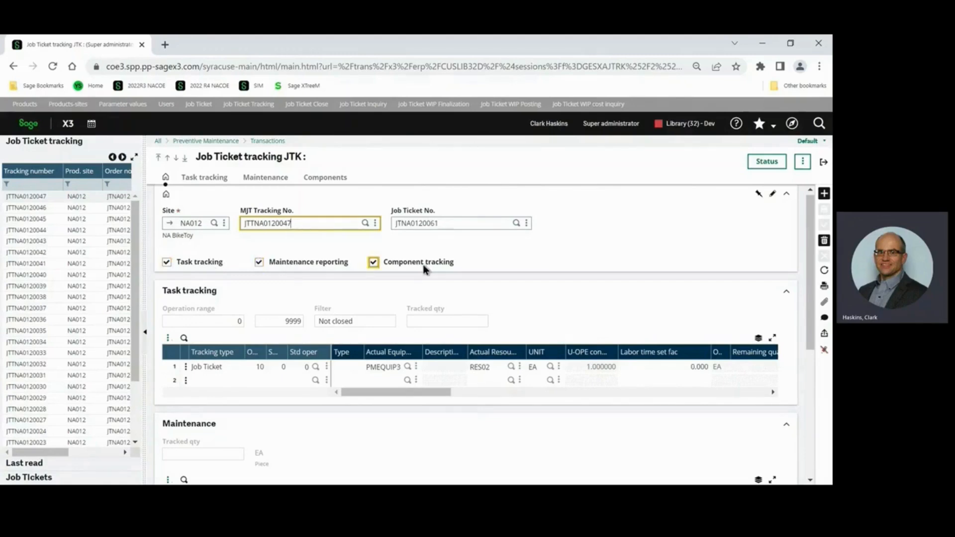
Start a new job ticket tracking entry for site NA012 and paste in the copied job ticket number.
{"action": "left_click", "coordinate": [824, 194]}
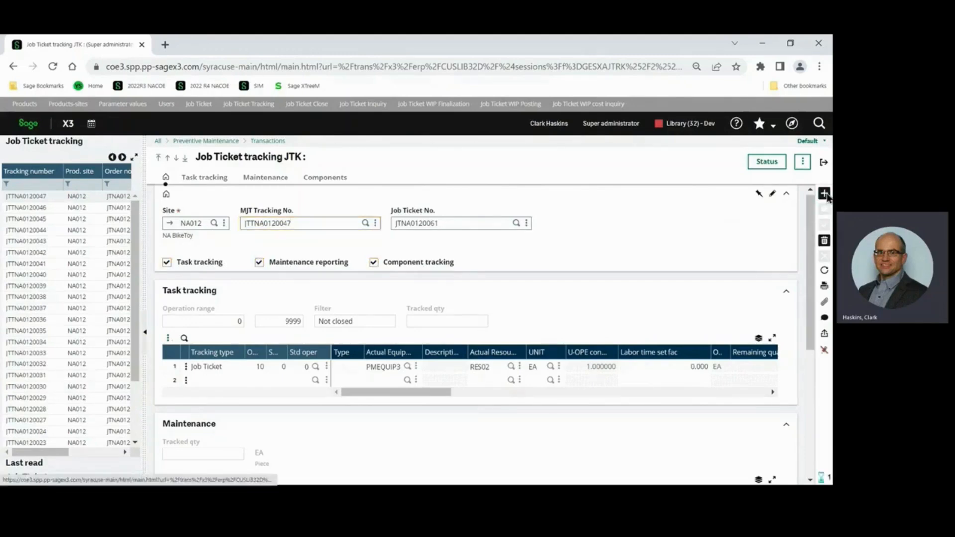
{"action": "key", "text": "Tab"}
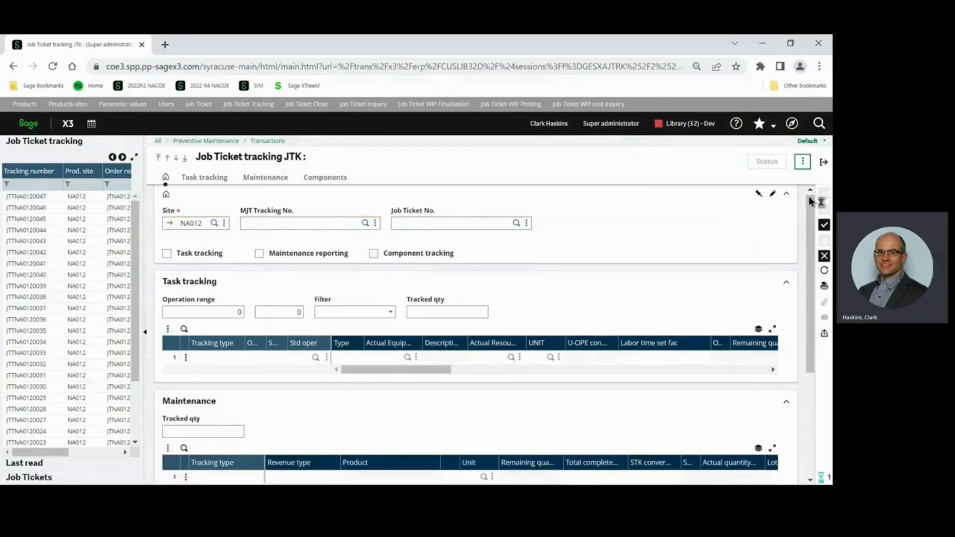
{"action": "type", "text": "JTNA0120062"}
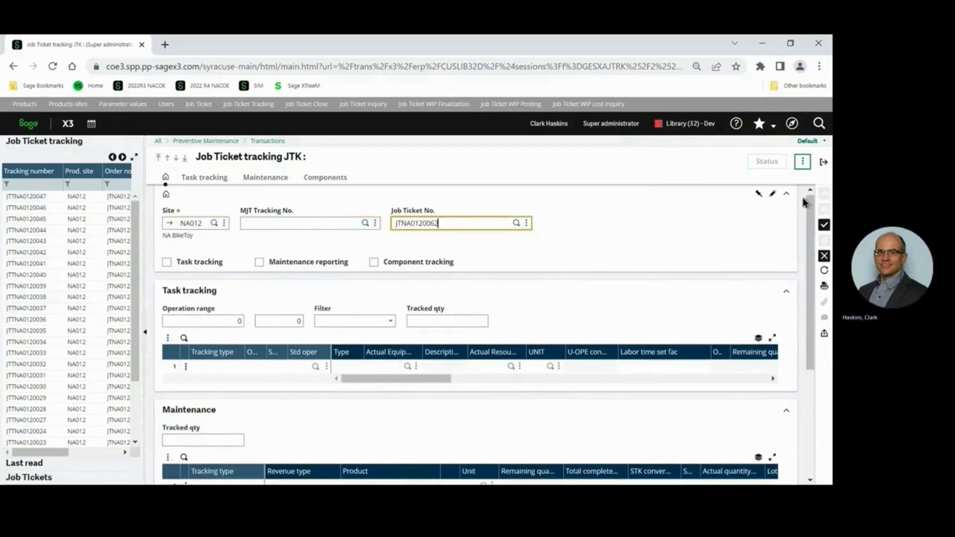
{"action": "key", "text": "Tab"}
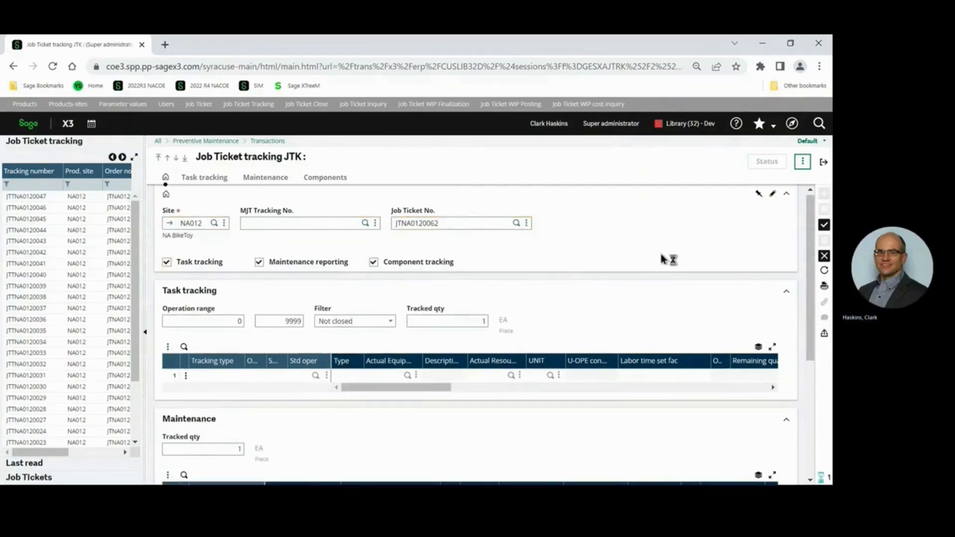
{"action": "key", "text": "Tab"}
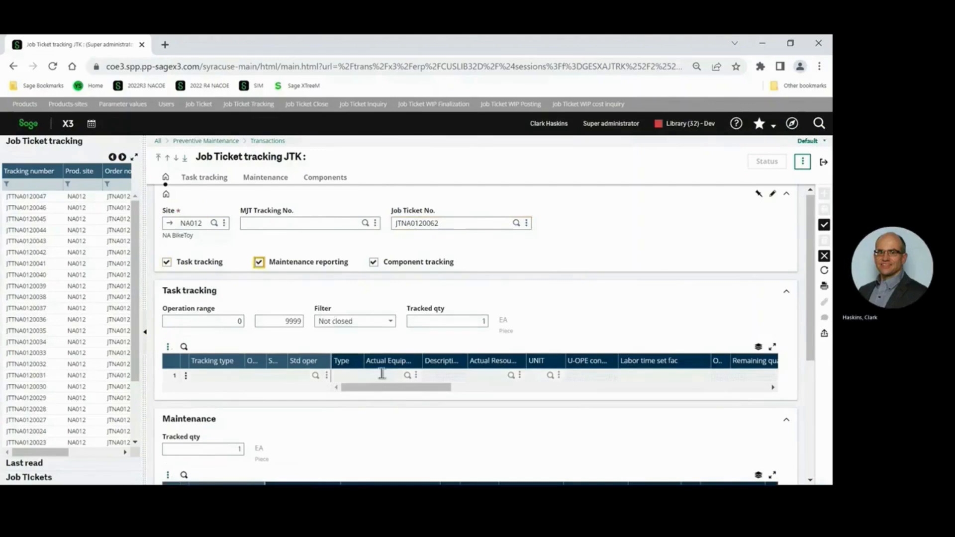
Set the actual resource of the PMEQUIP3 task tracking line to RES02 and advance to its total actual quantity.
{"action": "left_click", "coordinate": [382, 374]}
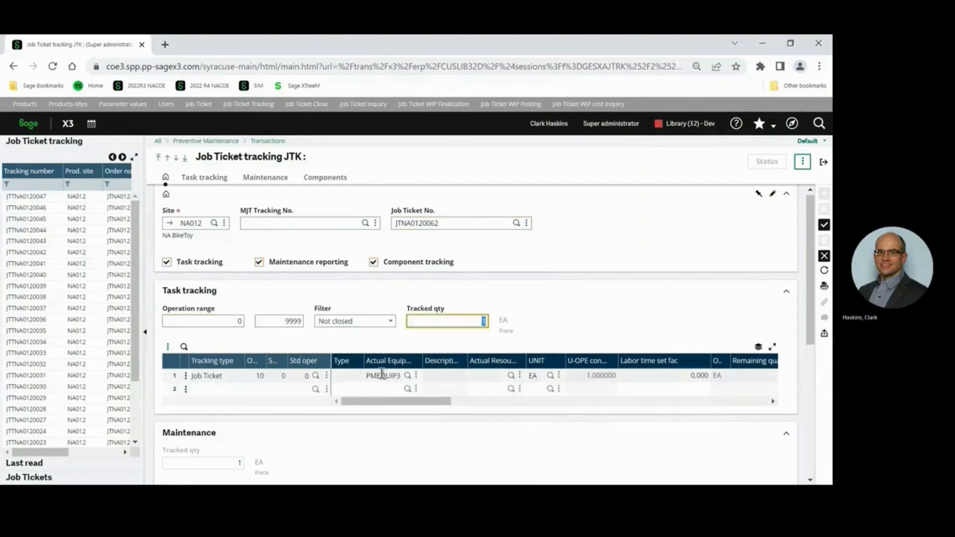
{"action": "left_click", "coordinate": [491, 374]}
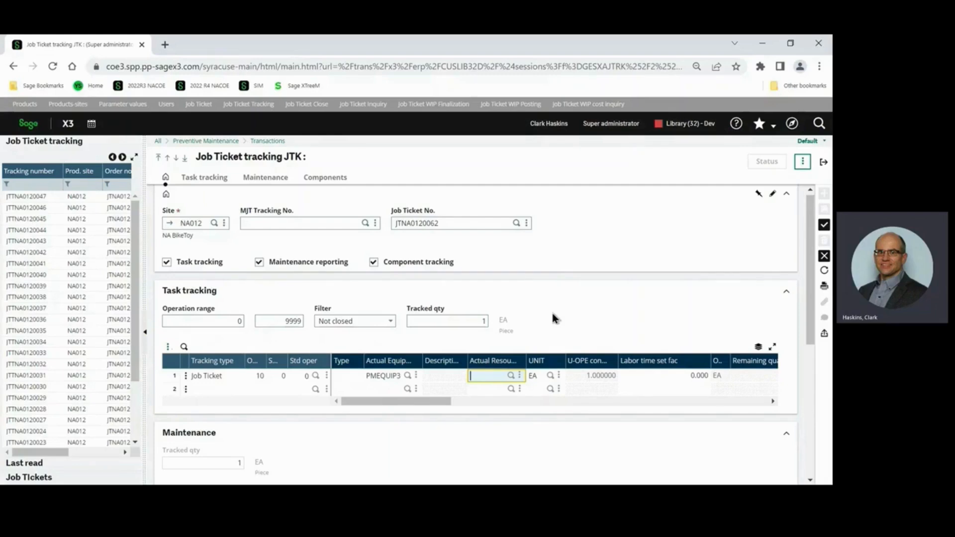
{"action": "left_click", "coordinate": [511, 376]}
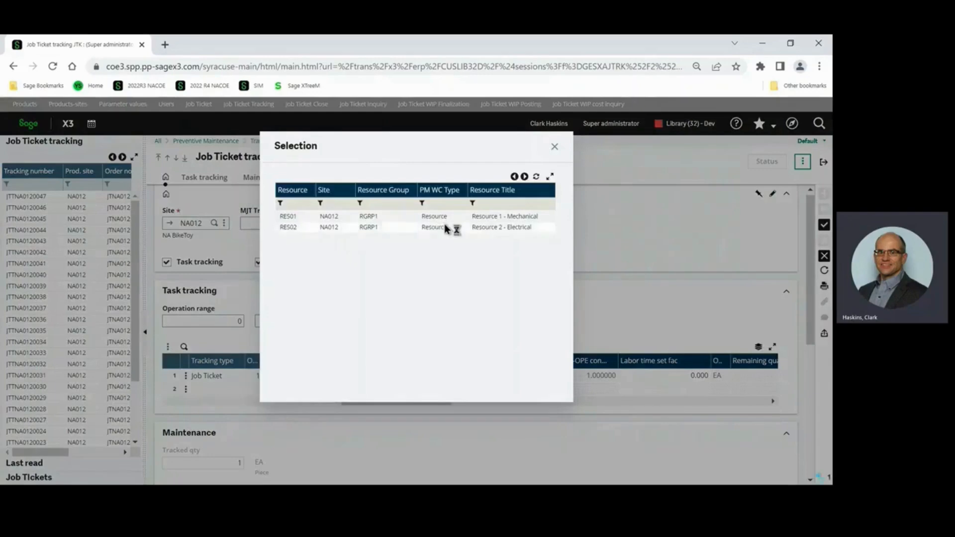
{"action": "left_click", "coordinate": [445, 227]}
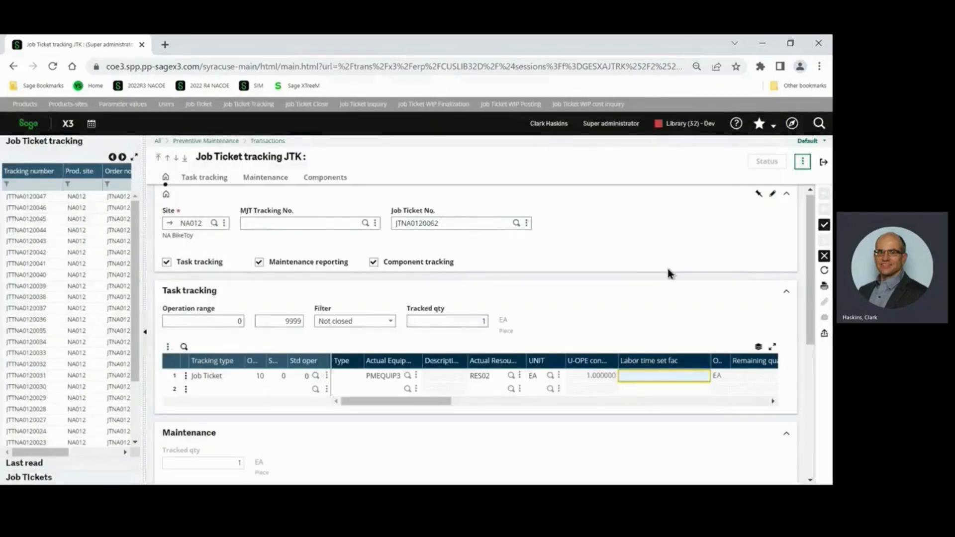
{"action": "key", "text": "Tab"}
{"action": "key", "text": "Tab"}
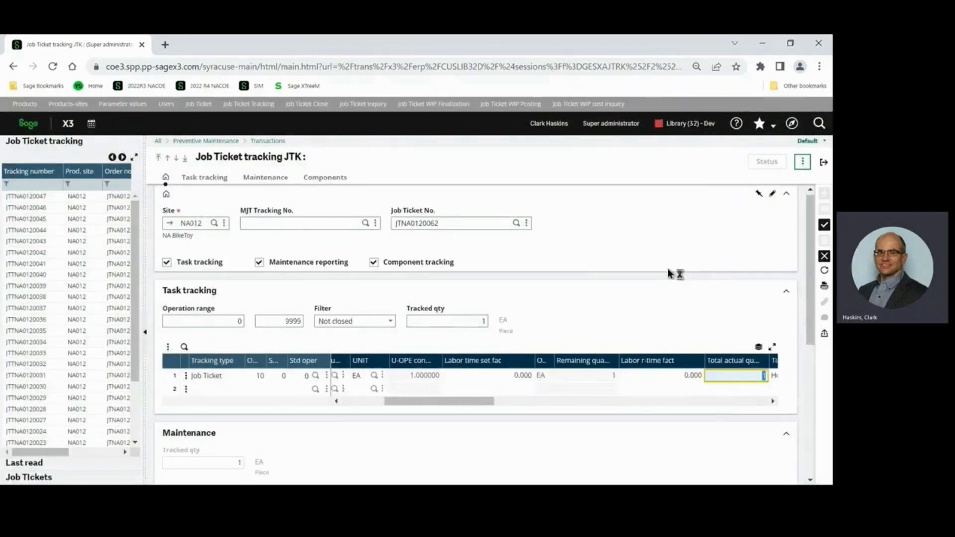
Advance to the task line's actual time and check the actions offered on the empty second task tracking line.
{"action": "key", "text": "Tab"}
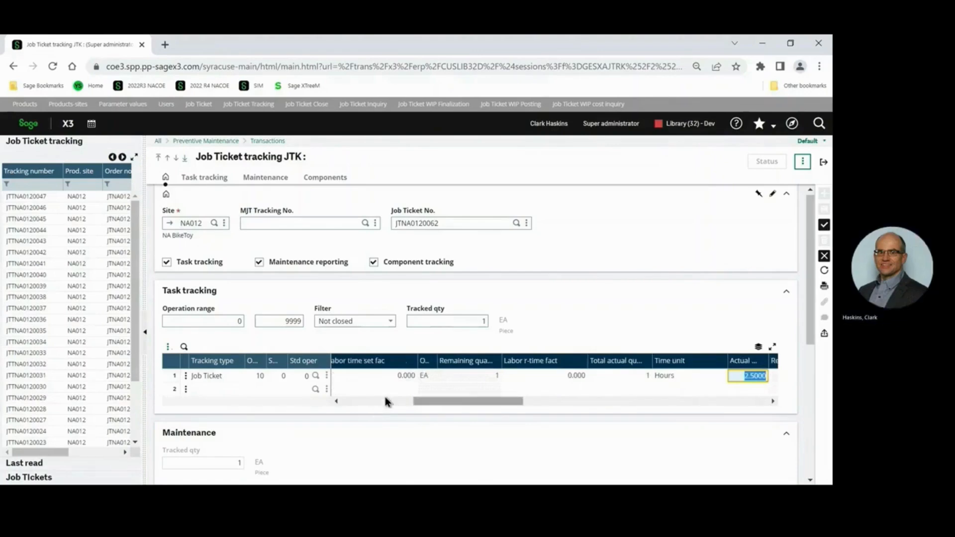
{"action": "left_click", "coordinate": [187, 390]}
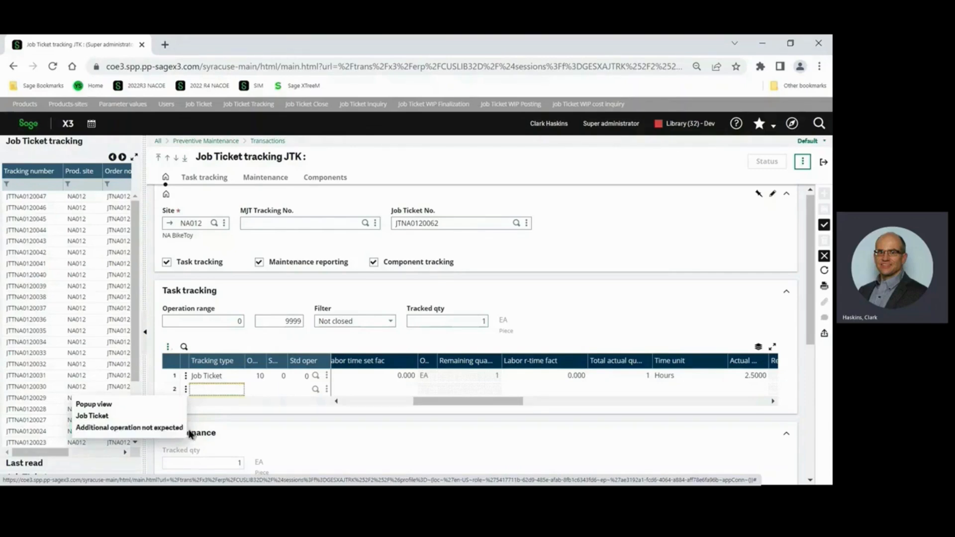
{"action": "left_click", "coordinate": [273, 417]}
Try to add an extra component line of type Normal below PMCOMP4 in the component tracking.
{"action": "scroll", "coordinate": [276, 422], "scroll_direction": "down", "scroll_amount": 3}
{"action": "scroll", "coordinate": [276, 423], "scroll_direction": "down", "scroll_amount": 3}
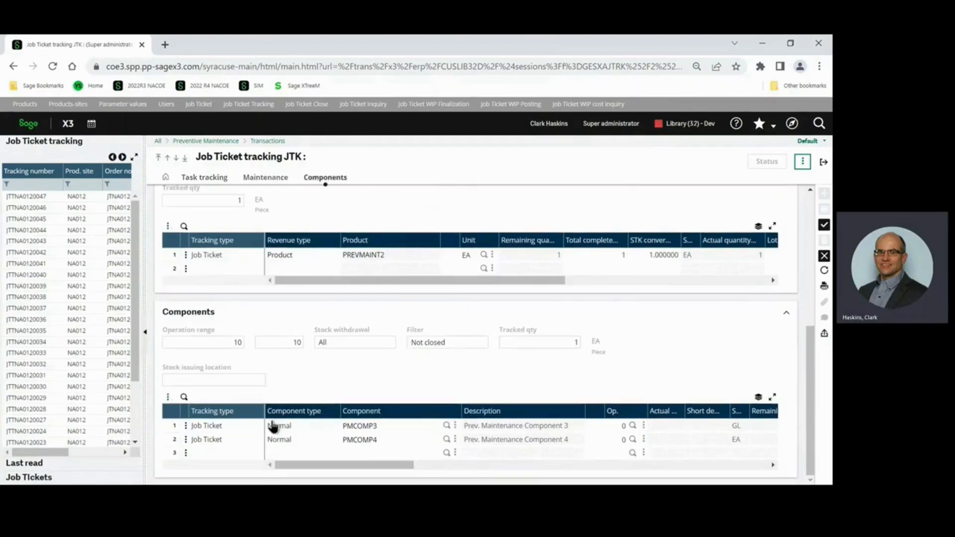
{"action": "left_click", "coordinate": [277, 453]}
{"action": "left_click", "coordinate": [356, 453]}
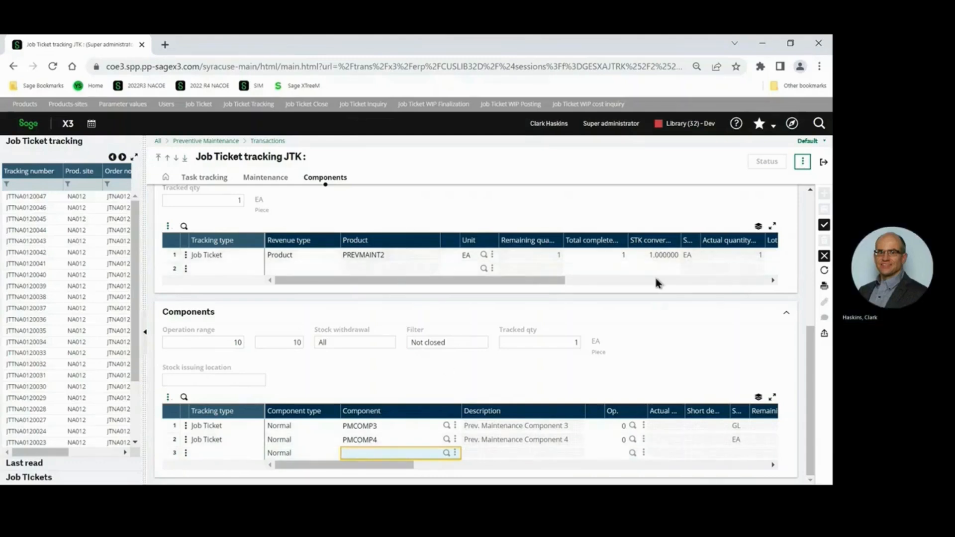
{"action": "left_click", "coordinate": [658, 293]}
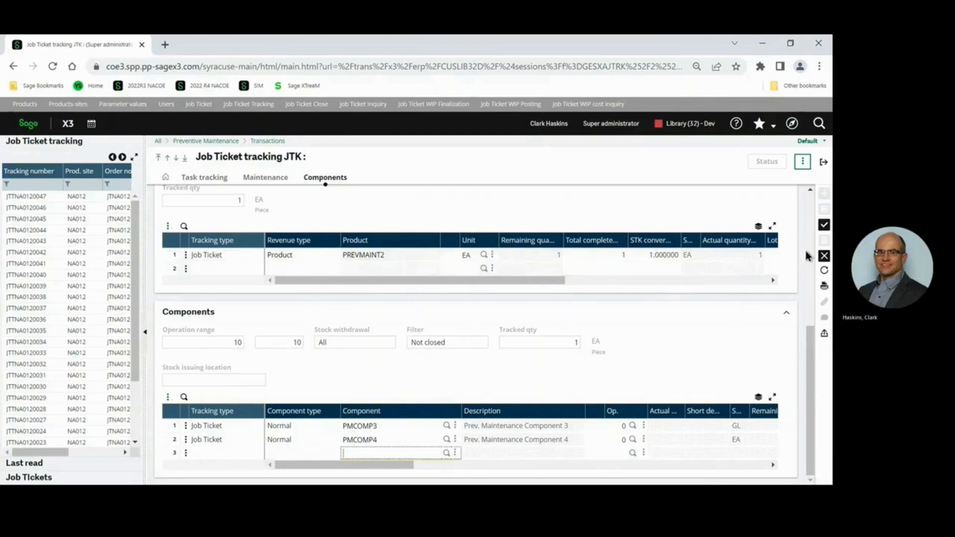
Create the job ticket tracking record, leave the function and open Job Ticket Close.
{"action": "left_click", "coordinate": [826, 225]}
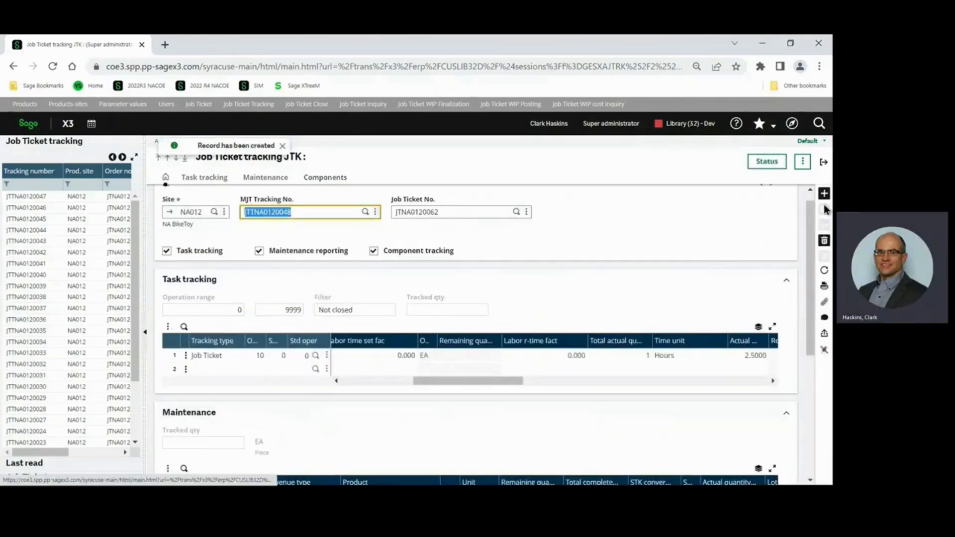
{"action": "left_click", "coordinate": [824, 162]}
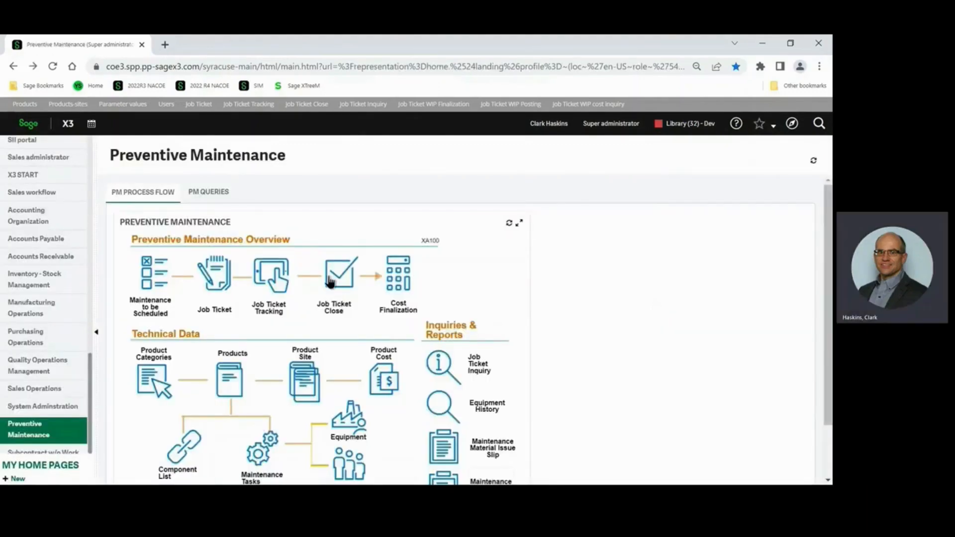
{"action": "left_click", "coordinate": [340, 280]}
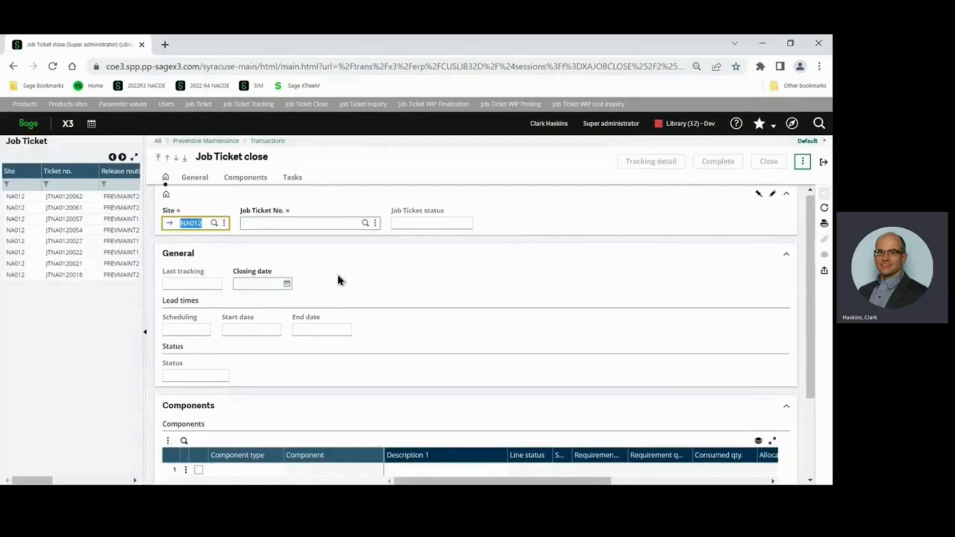
Close the tracked PREVMAINT2 job ticket with production cost calculation, and return from the log to the Preventive Maintenance page.
{"action": "left_click", "coordinate": [81, 198]}
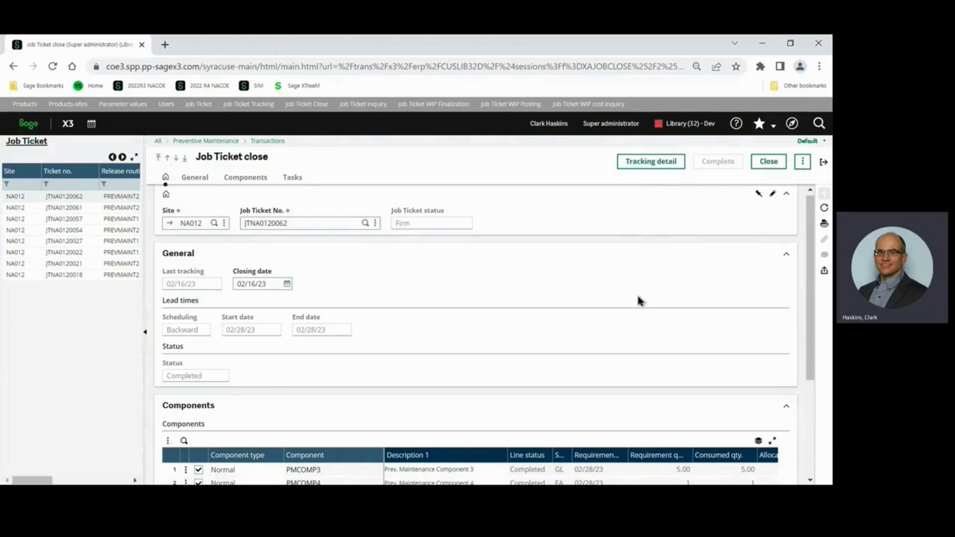
{"action": "scroll", "coordinate": [617, 306], "scroll_direction": "down", "scroll_amount": 3}
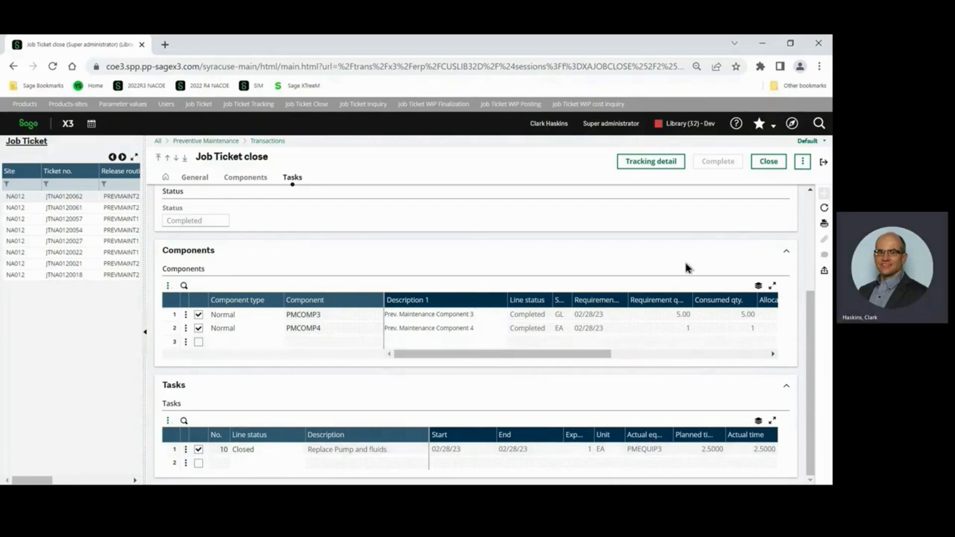
{"action": "left_click", "coordinate": [768, 162]}
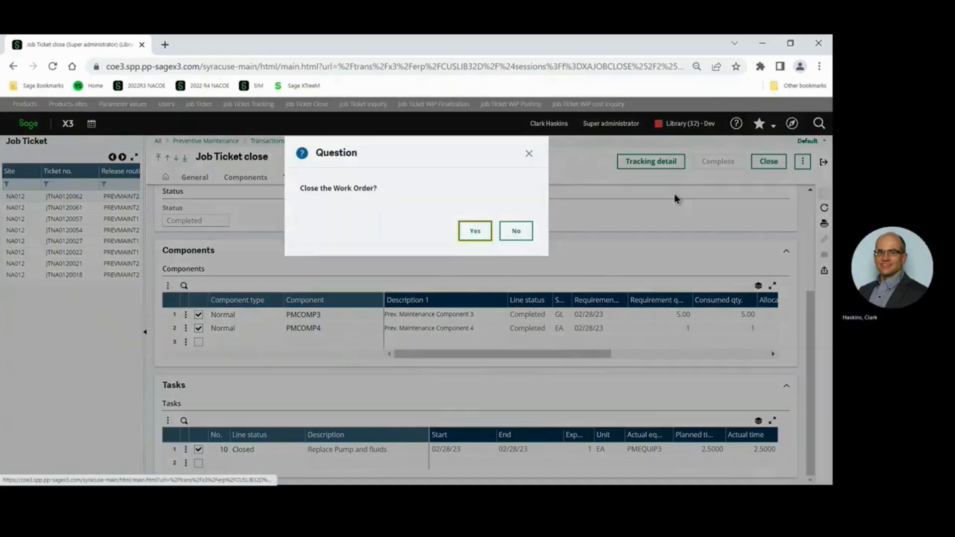
{"action": "left_click", "coordinate": [482, 234]}
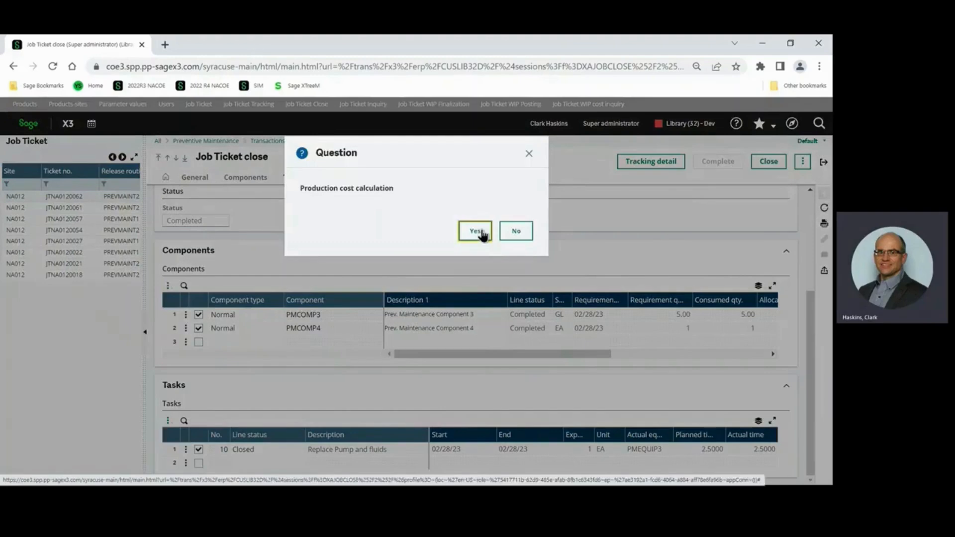
{"action": "left_click", "coordinate": [479, 235]}
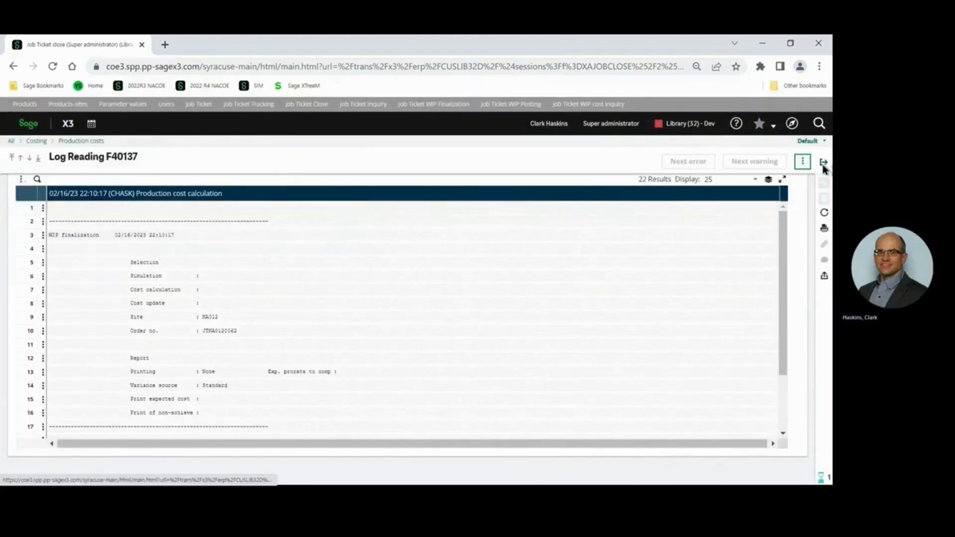
{"action": "left_click", "coordinate": [823, 164]}
{"action": "left_click", "coordinate": [823, 164]}
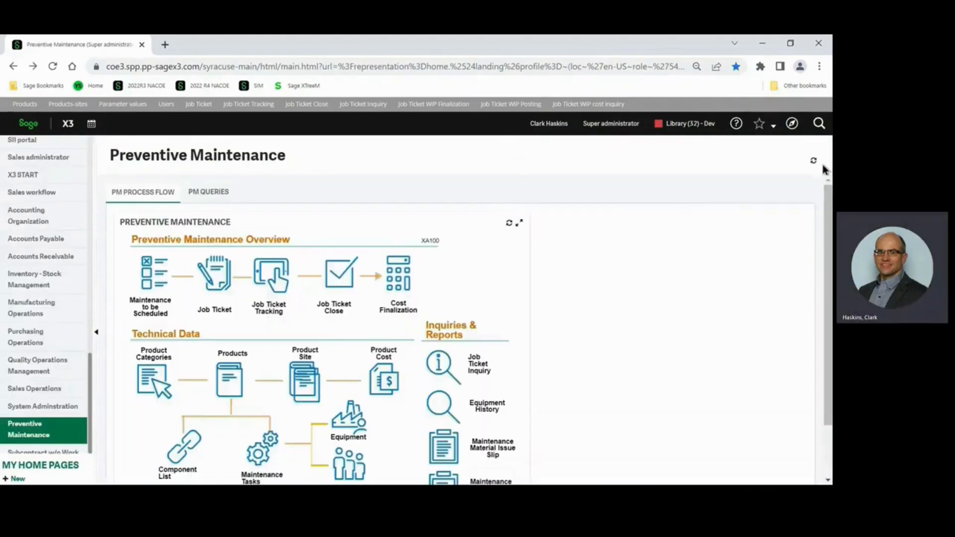
View the Job Ticket WIP posting criteria through Cost Finalization, dismiss them without posting, and open the function navigation.
{"action": "left_click", "coordinate": [397, 274]}
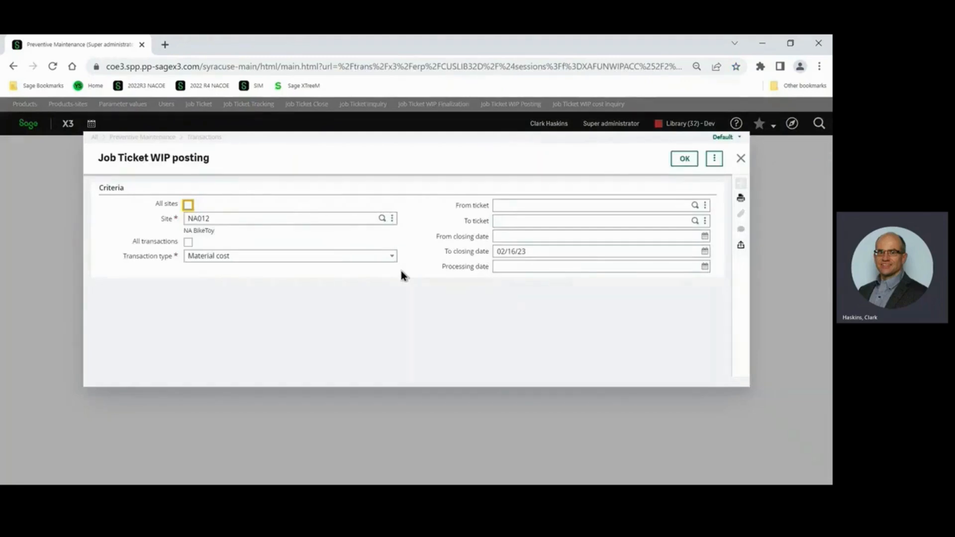
{"action": "left_click", "coordinate": [740, 159]}
{"action": "left_click", "coordinate": [791, 123]}
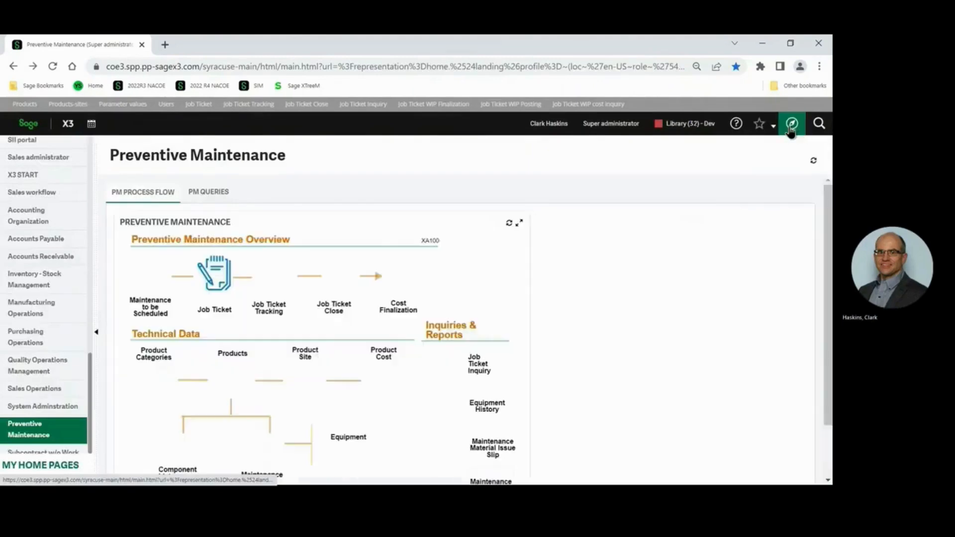